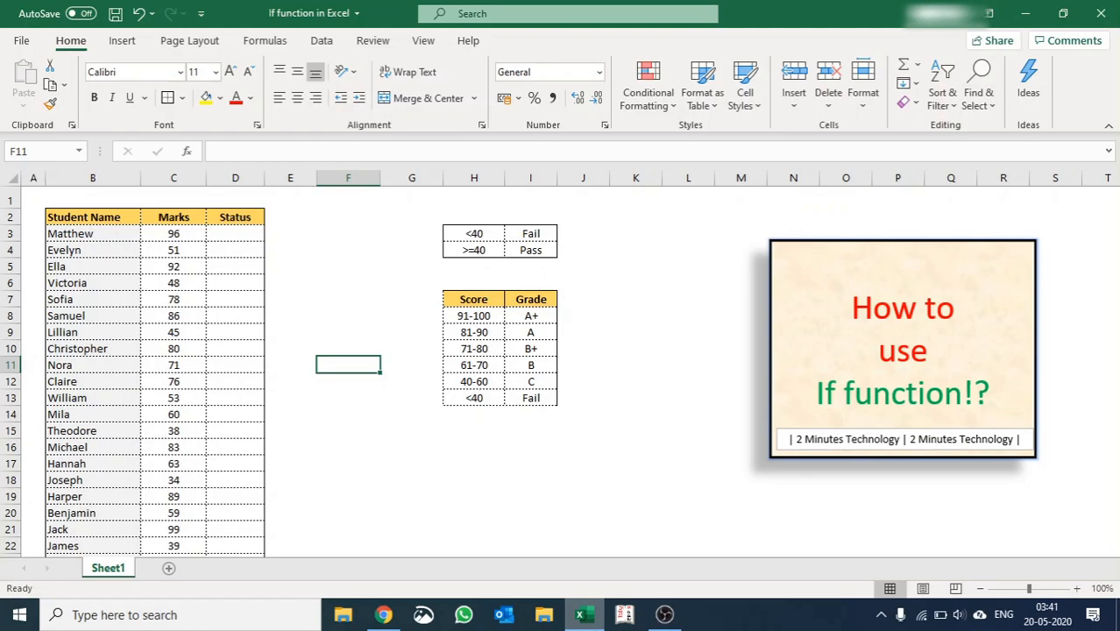
# Step: Examine the student names, marks and empty Status column, and the pass/fail criteria in H3:I4
pyautogui.click(86, 178)
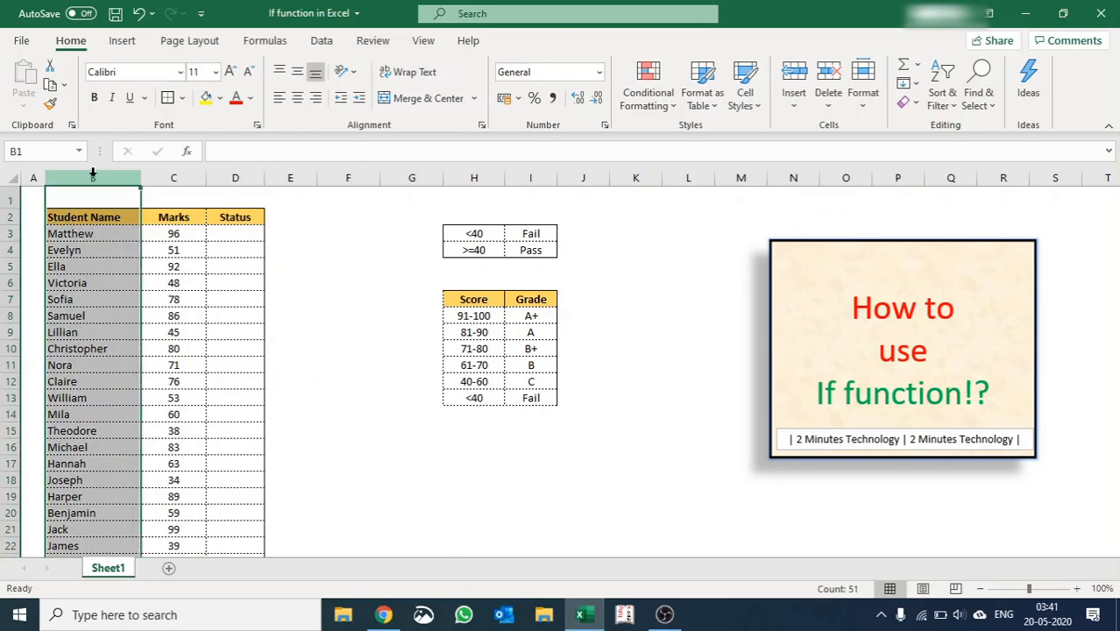
pyautogui.click(172, 175)
pyautogui.moveTo(245, 237); pyautogui.dragTo(246, 381)
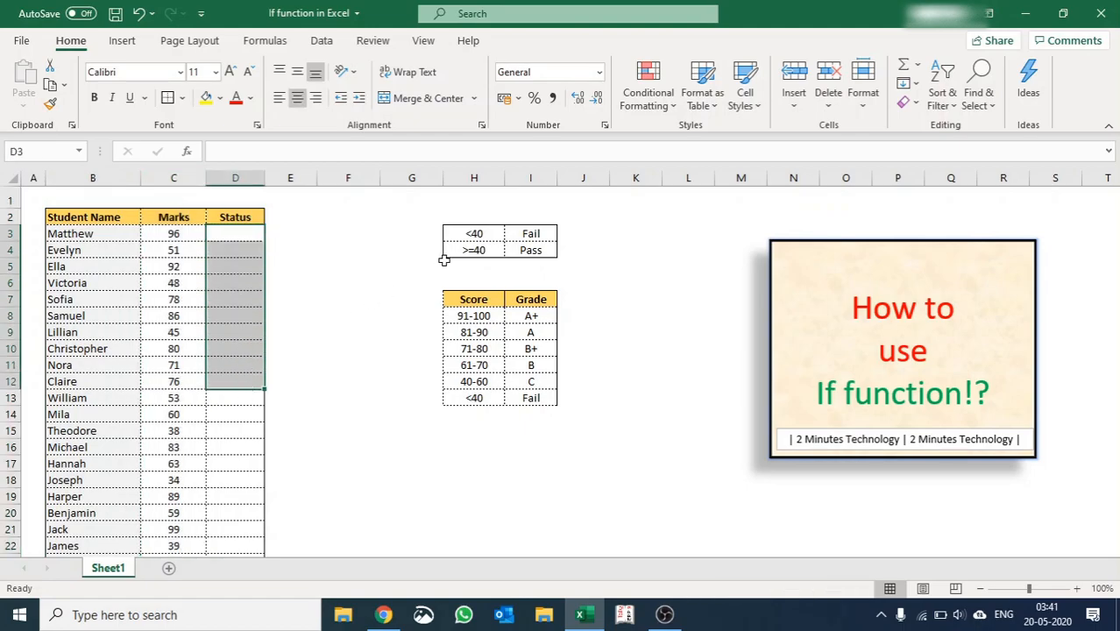
pyautogui.click(465, 227)
pyautogui.moveTo(464, 227); pyautogui.dragTo(527, 249)
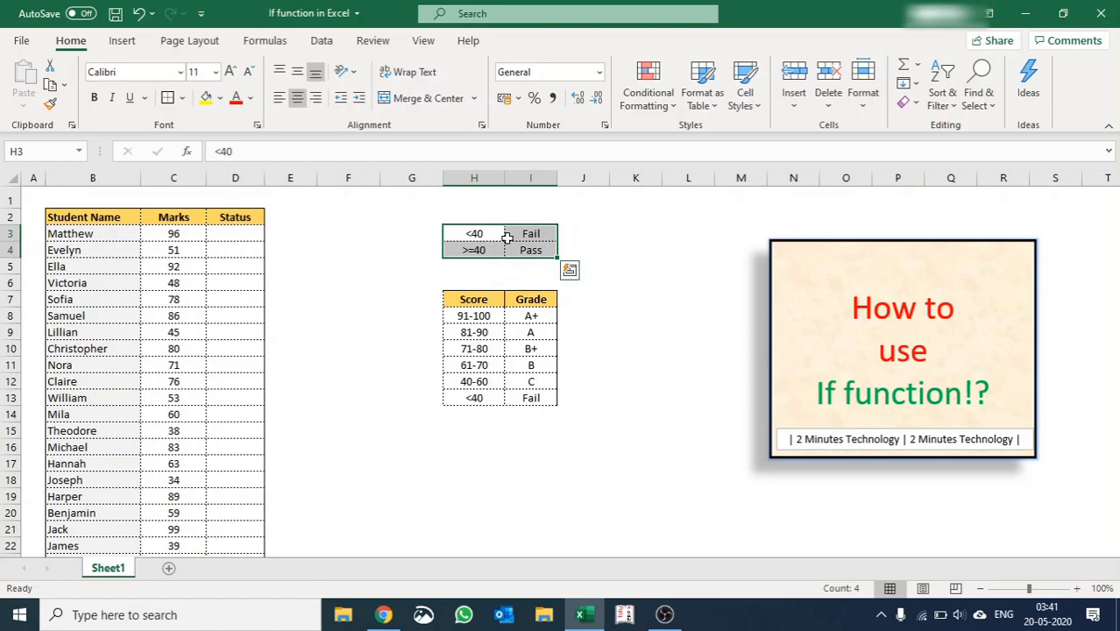
pyautogui.click(535, 234)
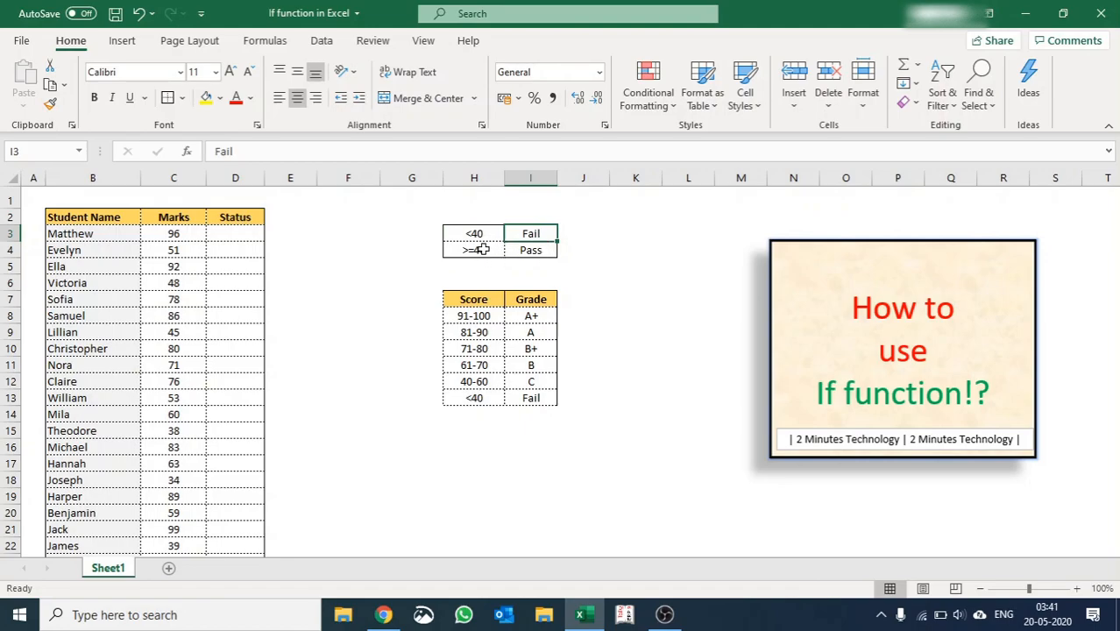
pyautogui.click(481, 250)
pyautogui.click(521, 249)
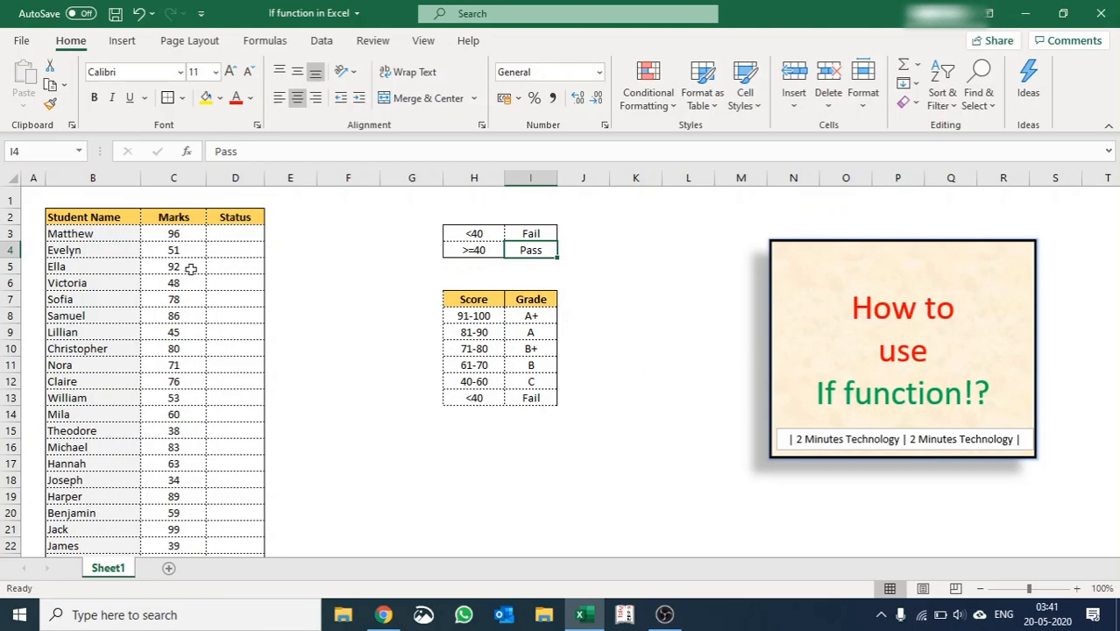
pyautogui.scroll(-8, 210, 464)
pyautogui.scroll(8, 212, 487)
# Step: Enter the formula =IF(C3<40,"Fail","Pass") in cell D3, the first row of the Status column
pyautogui.click(233, 234)
pyautogui.write('=if(')
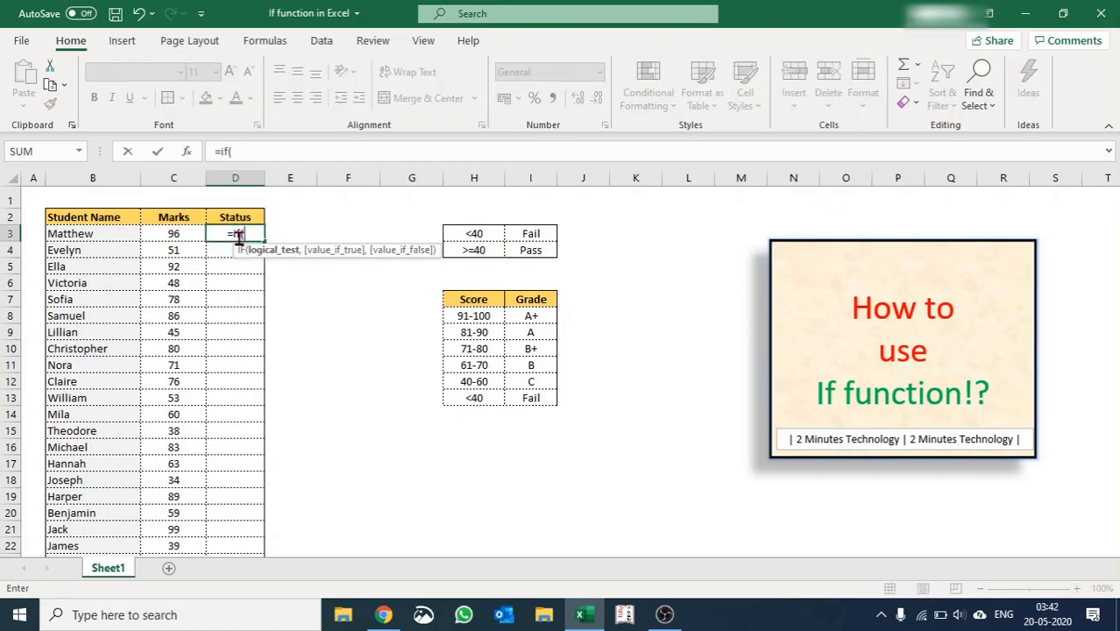
pyautogui.press('Left')
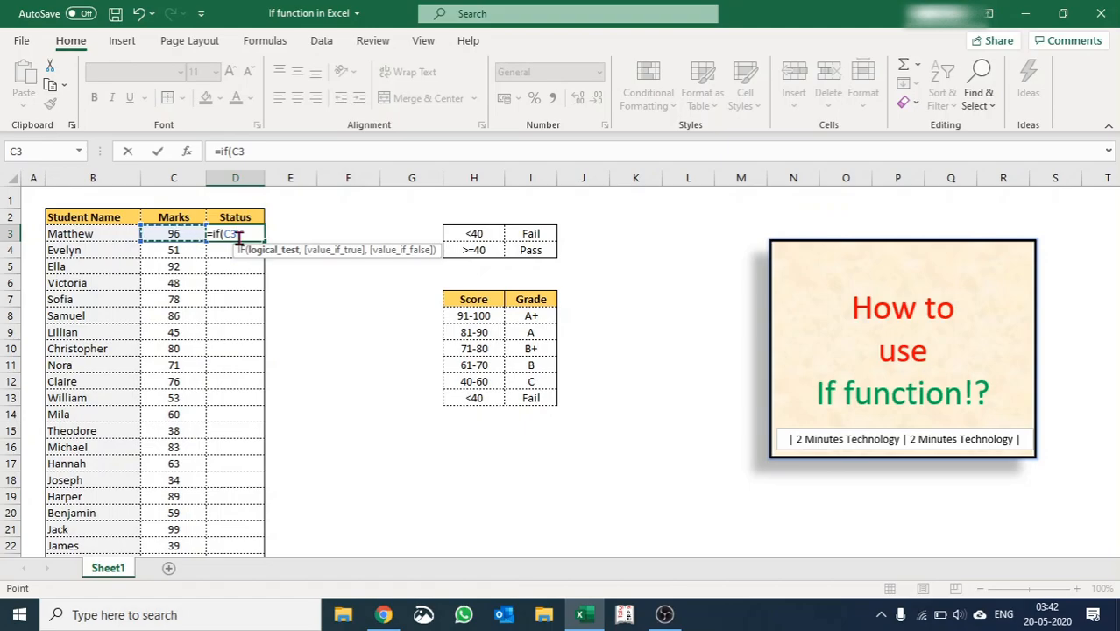
pyautogui.write('<40')
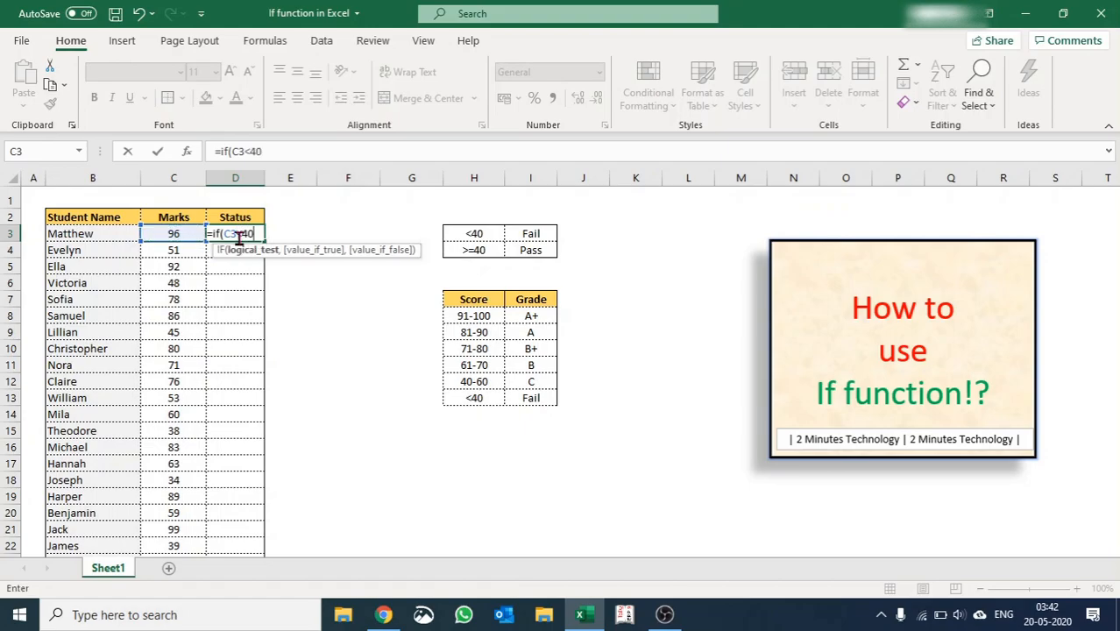
pyautogui.write(',"FAil')
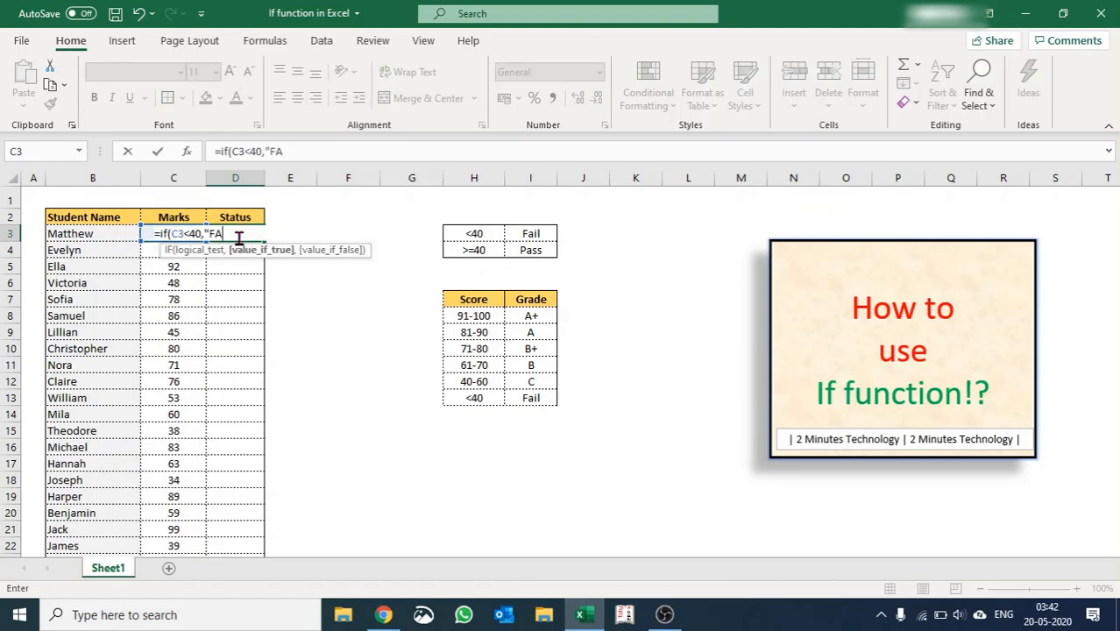
pyautogui.press('BackSpace')
pyautogui.press('BackSpace')
pyautogui.press('BackSpace')
pyautogui.write('ail","Pass"')
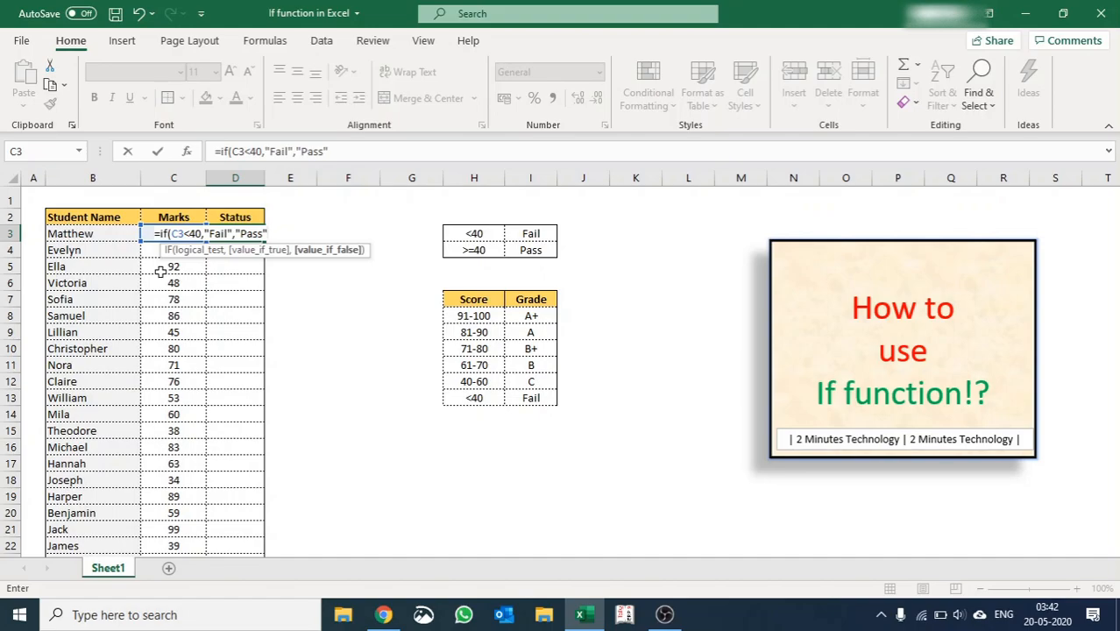
pyautogui.write(')')
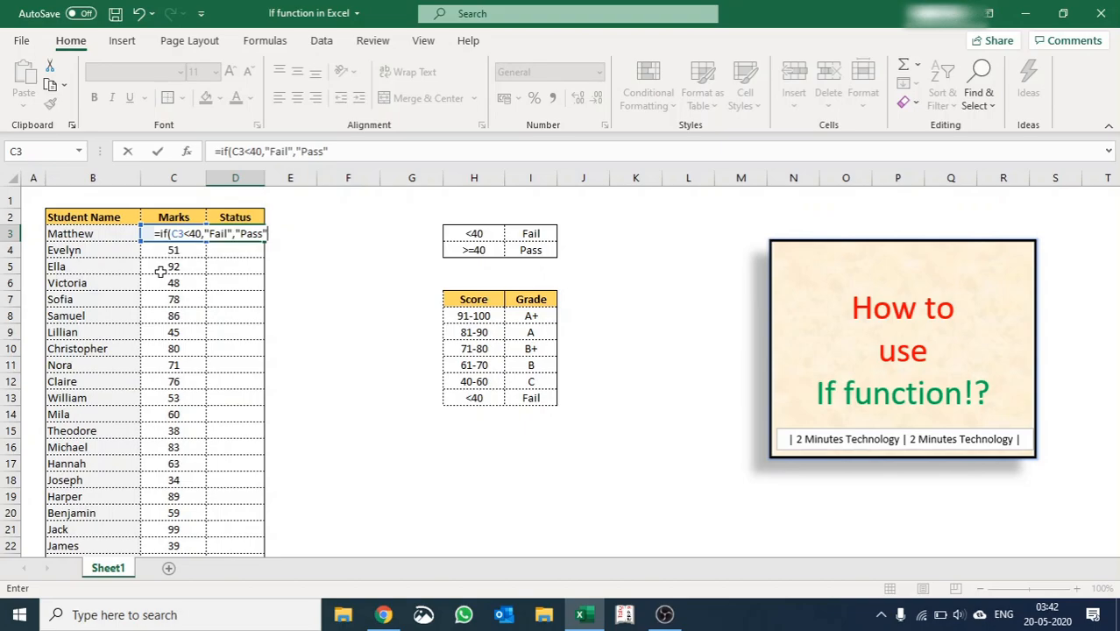
pyautogui.press('Return')
# Step: Fill the D3 pass/fail formula down the Status column for all students and compare it with the marks
pyautogui.click(250, 235)
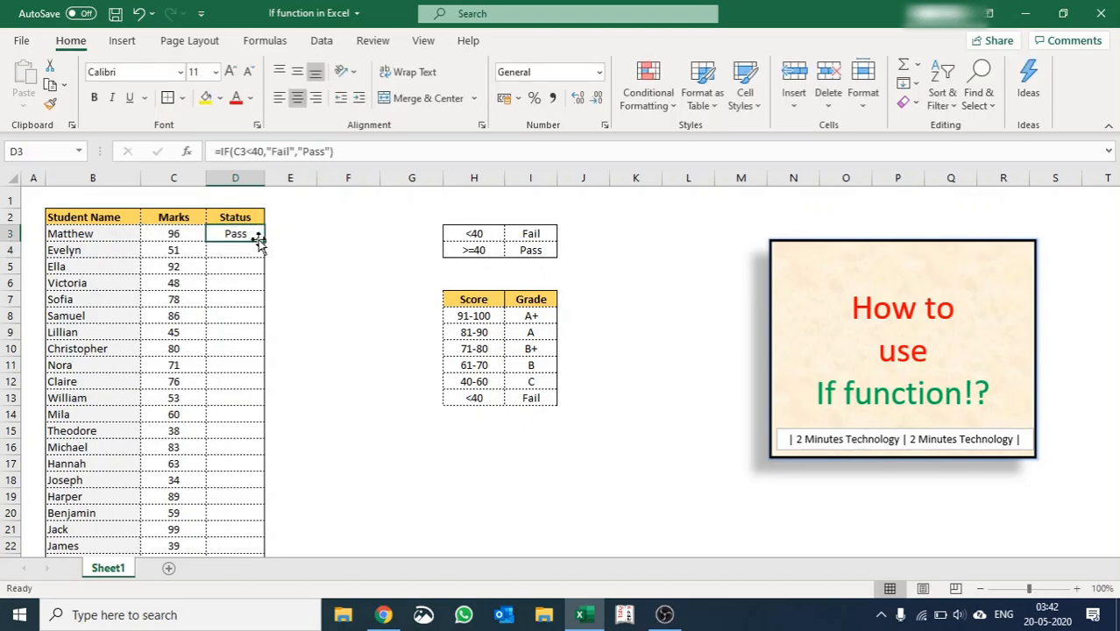
pyautogui.doubleClick(265, 242)
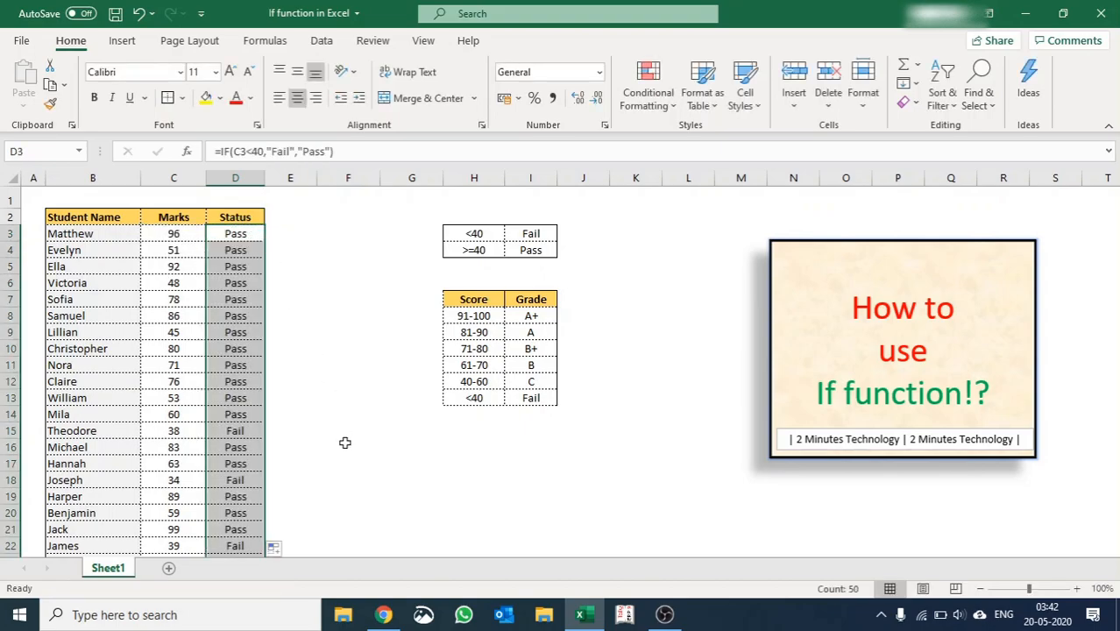
pyautogui.click(245, 238)
pyautogui.moveTo(246, 244); pyautogui.dragTo(175, 235)
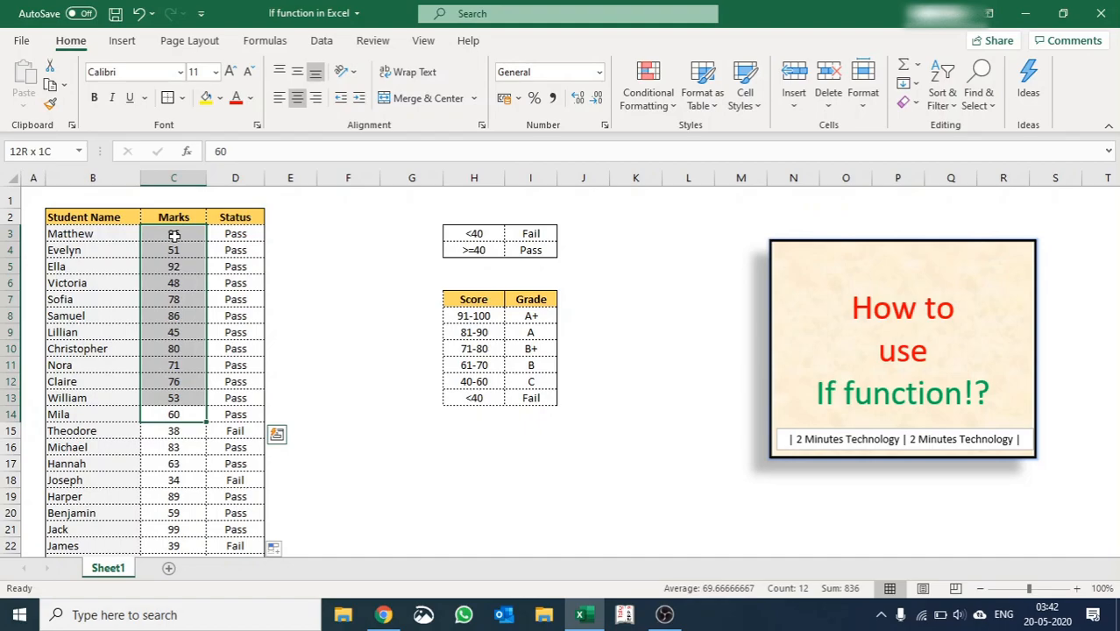
# Step: Colour the mark and status in C15:D15 red and check the remaining rows of the list
pyautogui.click(189, 433)
pyautogui.moveTo(189, 433); pyautogui.dragTo(216, 433)
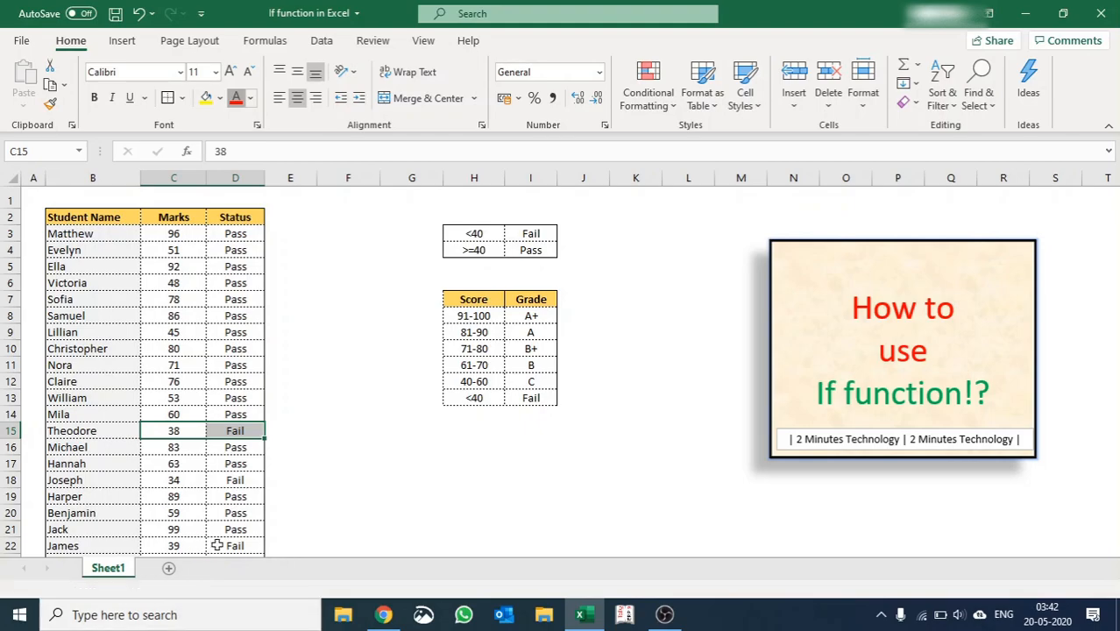
pyautogui.click(230, 498)
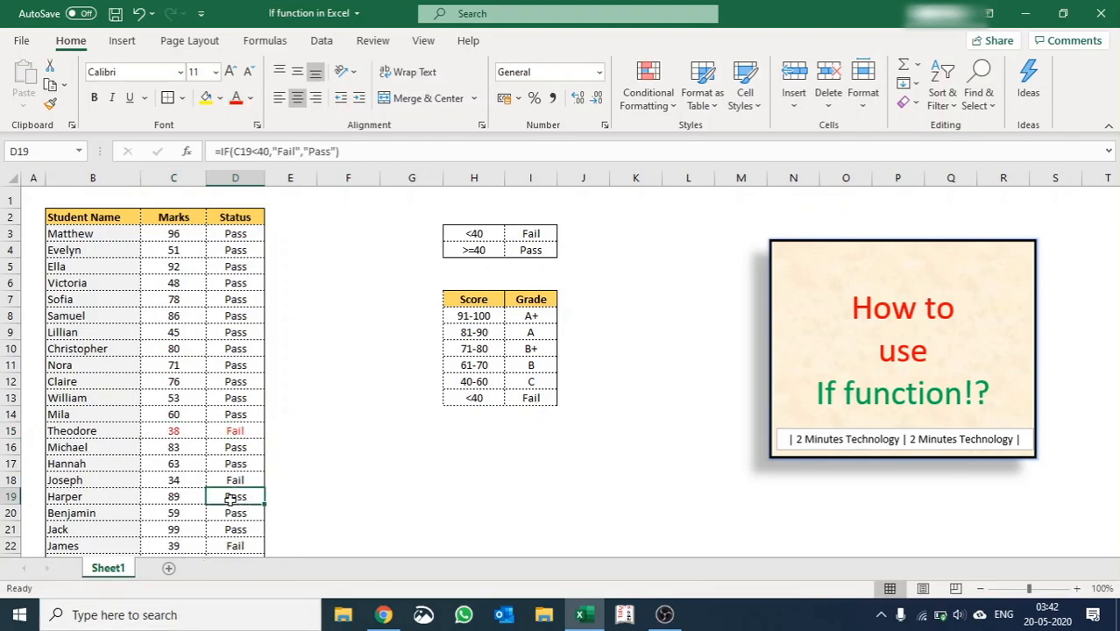
pyautogui.scroll(-6, 230, 420)
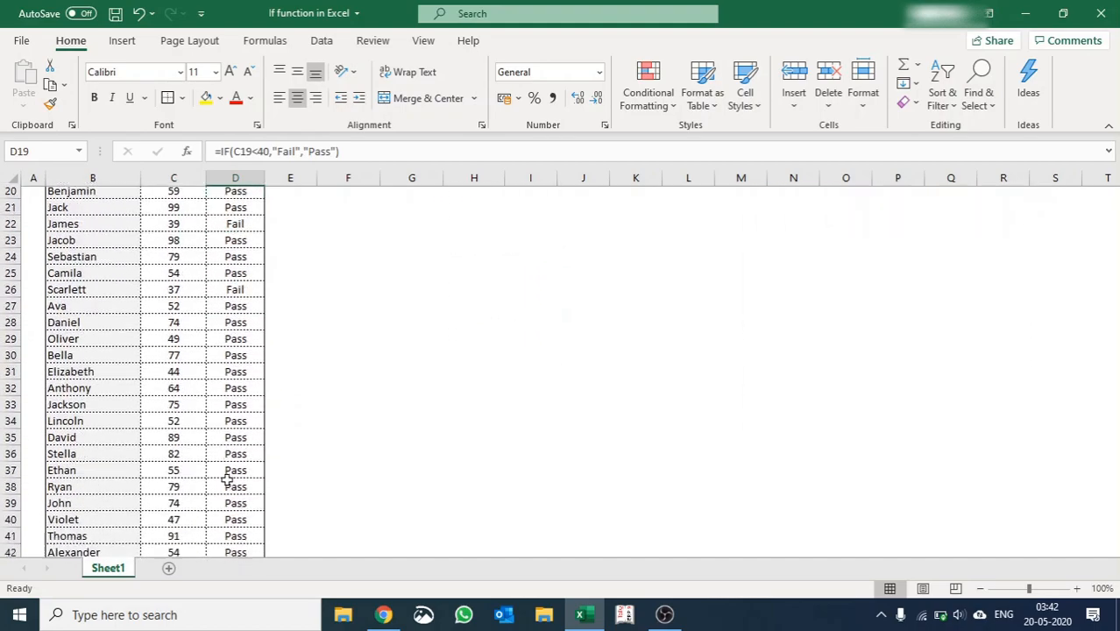
pyautogui.scroll(6, 226, 480)
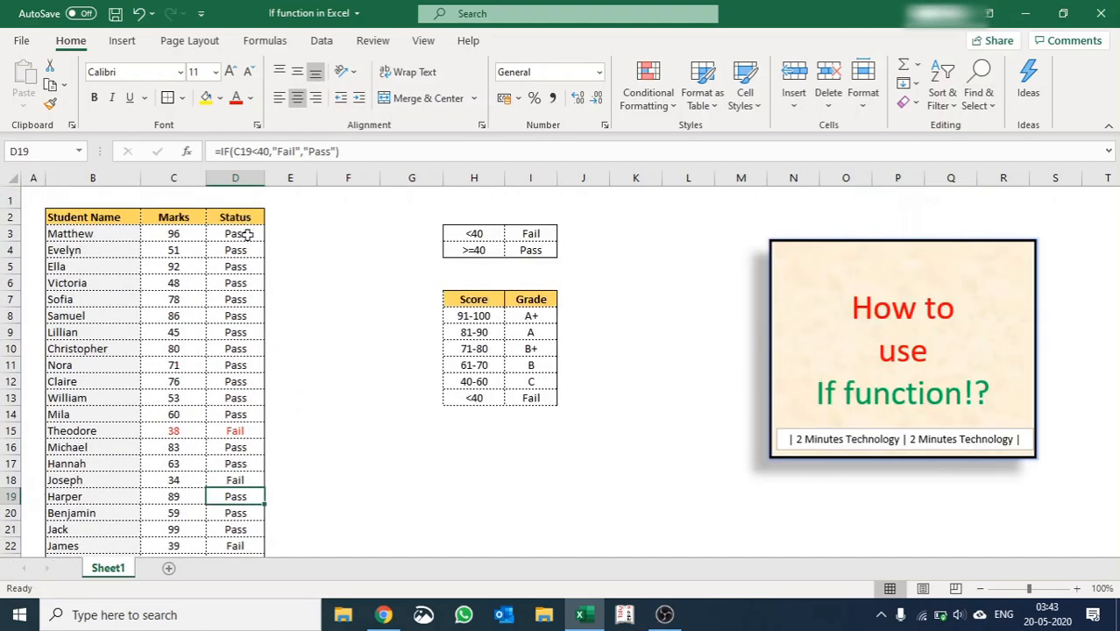
# Step: Clear all Status results from D3 downward and change the header in D2 to "Grade"
pyautogui.click(248, 234)
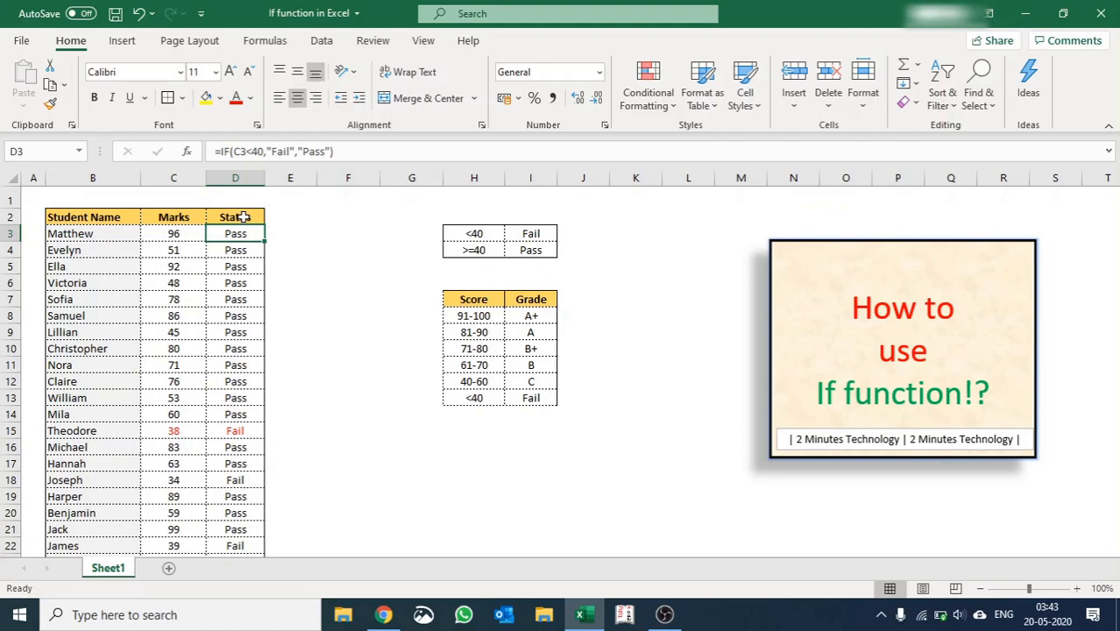
pyautogui.hotkey('ctrl', 'shift', 'Down')
pyautogui.press('Delete')
pyautogui.hotkey('ctrl', 'Up')
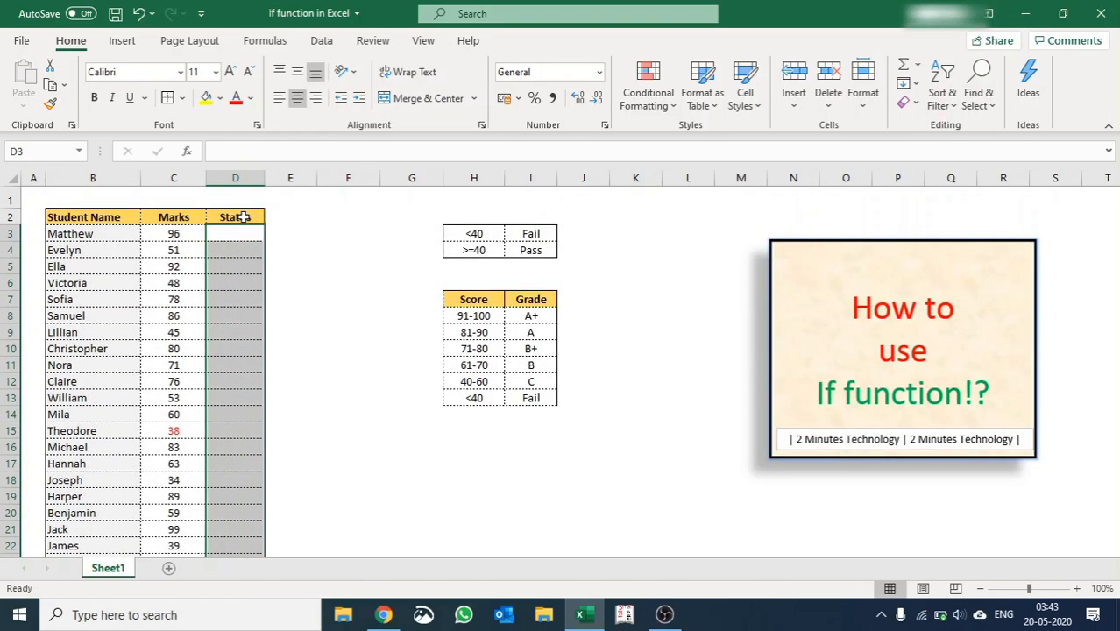
pyautogui.write('Grade')
pyautogui.press('Return')
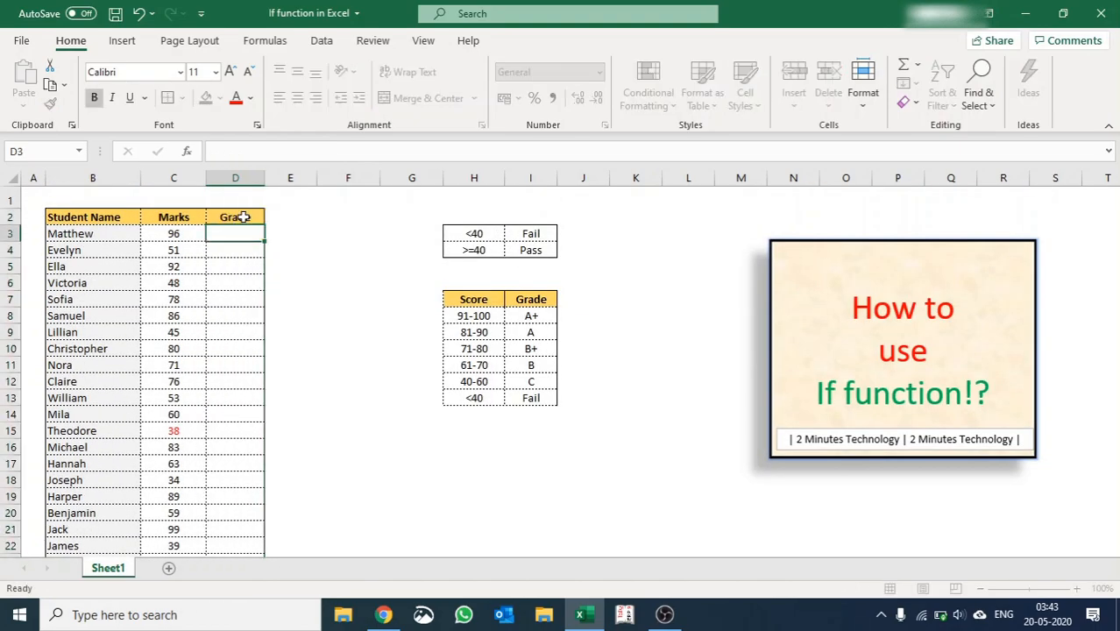
# Step: Examine the score ranges and their matching grades in the table H7:I13
pyautogui.moveTo(473, 299); pyautogui.dragTo(531, 399)
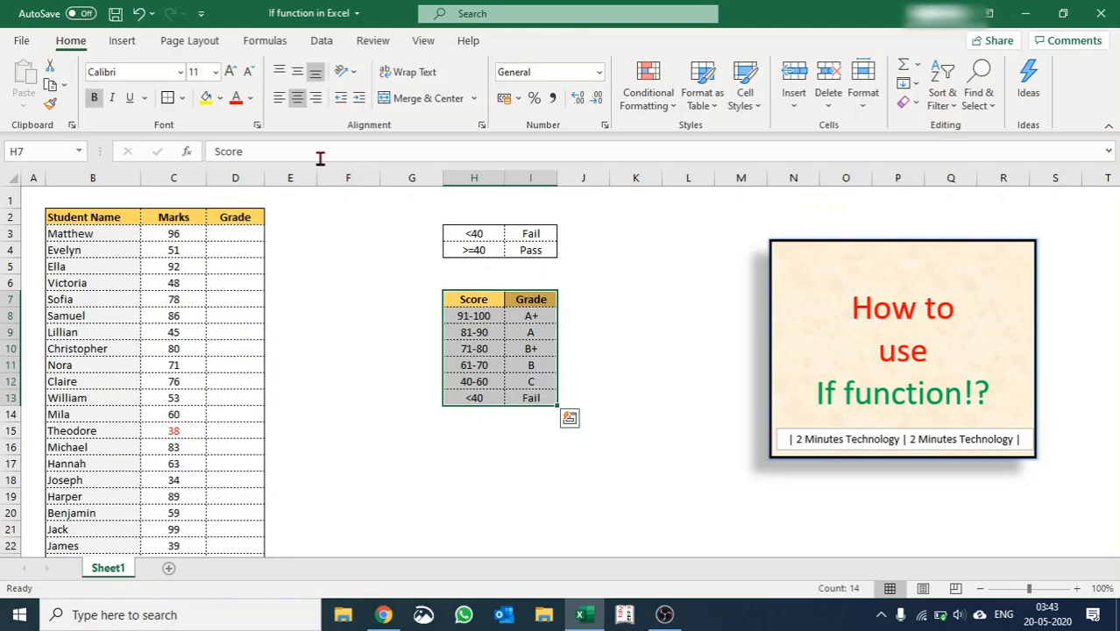
pyautogui.click(482, 330)
pyautogui.click(478, 314)
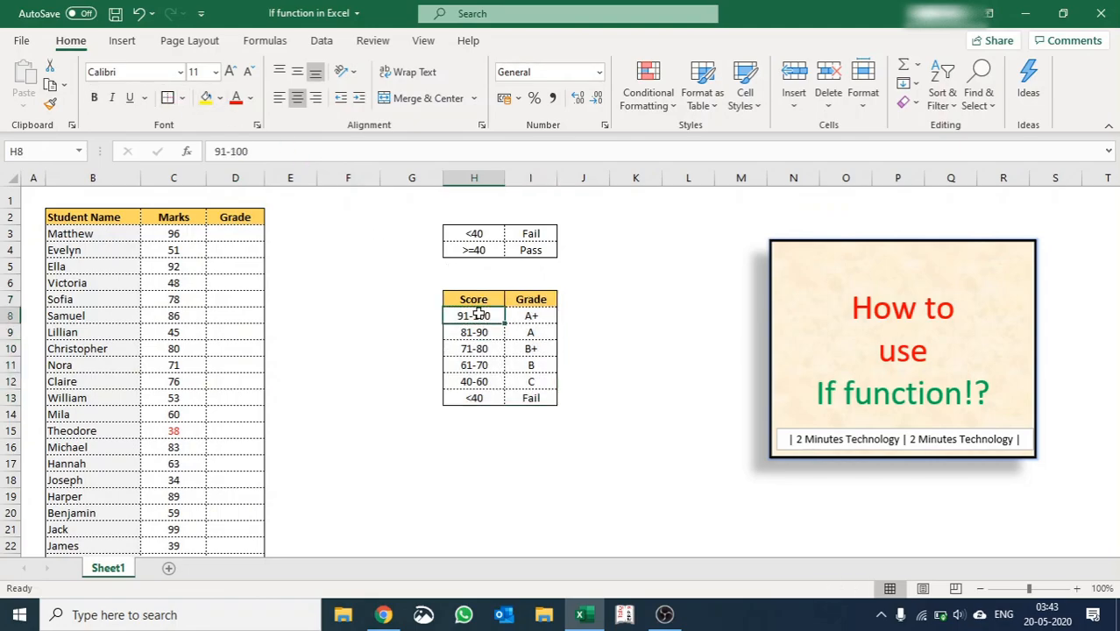
pyautogui.moveTo(479, 313); pyautogui.dragTo(520, 315)
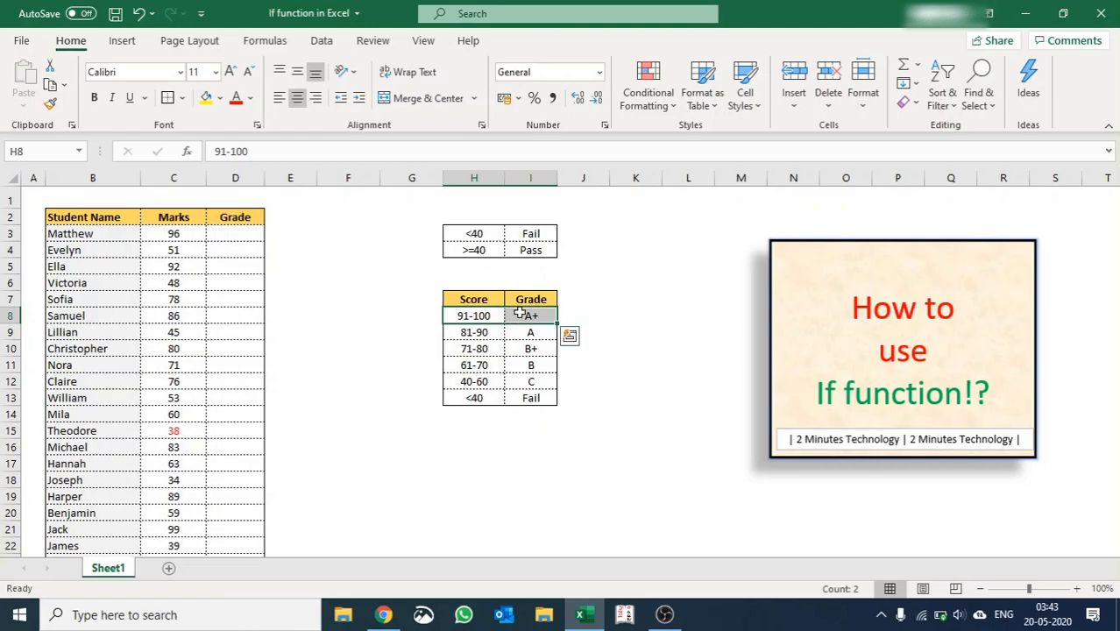
pyautogui.click(473, 333)
pyautogui.moveTo(503, 332); pyautogui.dragTo(506, 334)
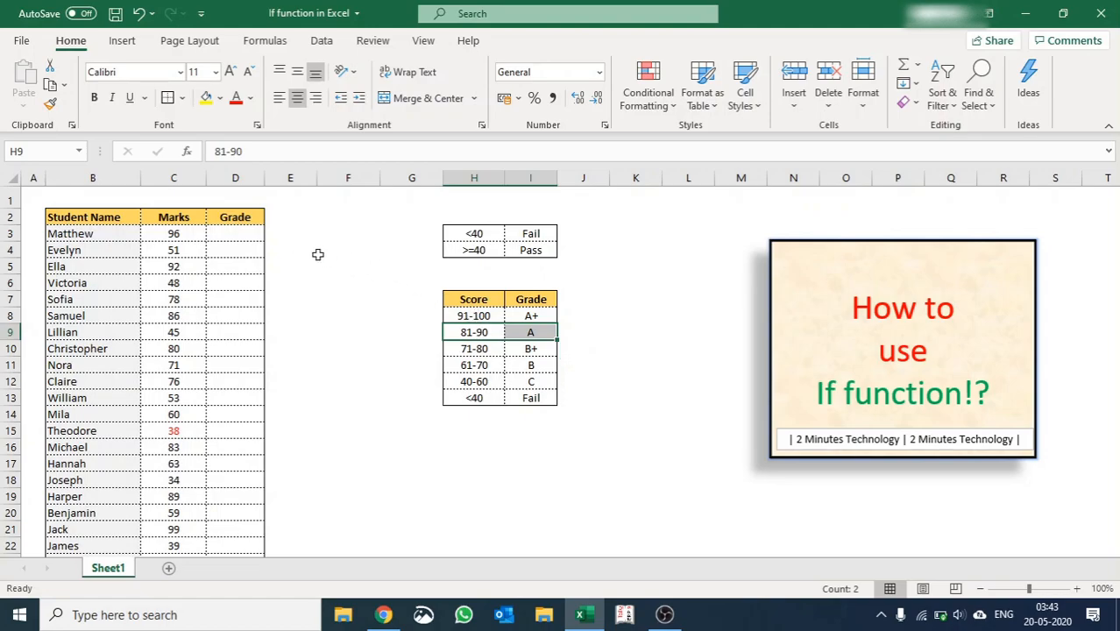
# Step: Start an IF formula in D3 that tests C3>=91 and returns the absolute reference $I$8 when true
pyautogui.click(249, 235)
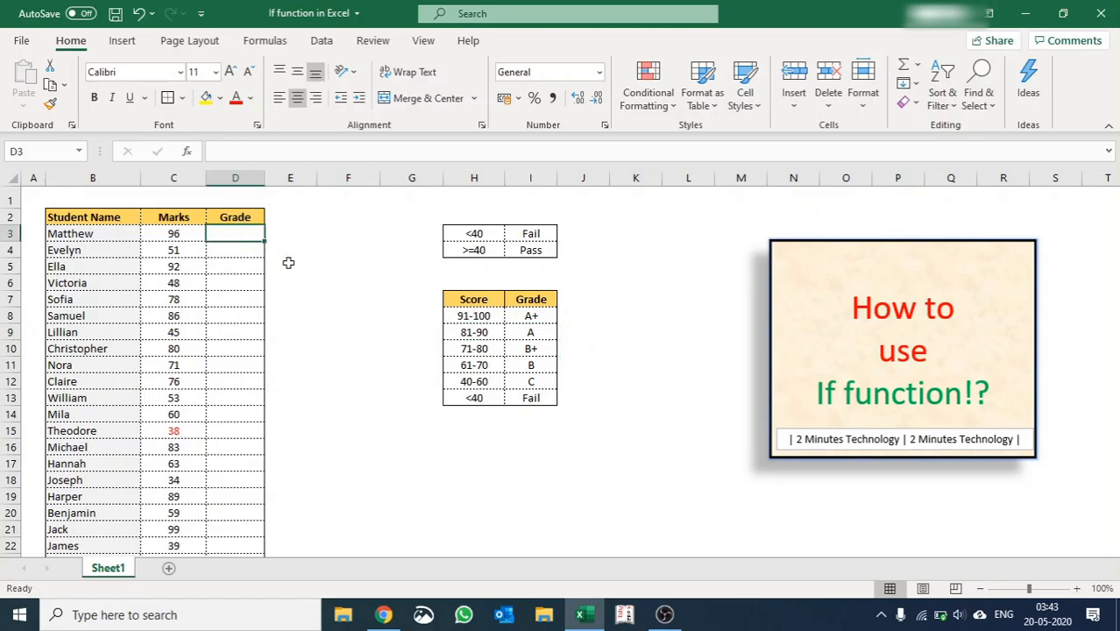
pyautogui.write('=if(')
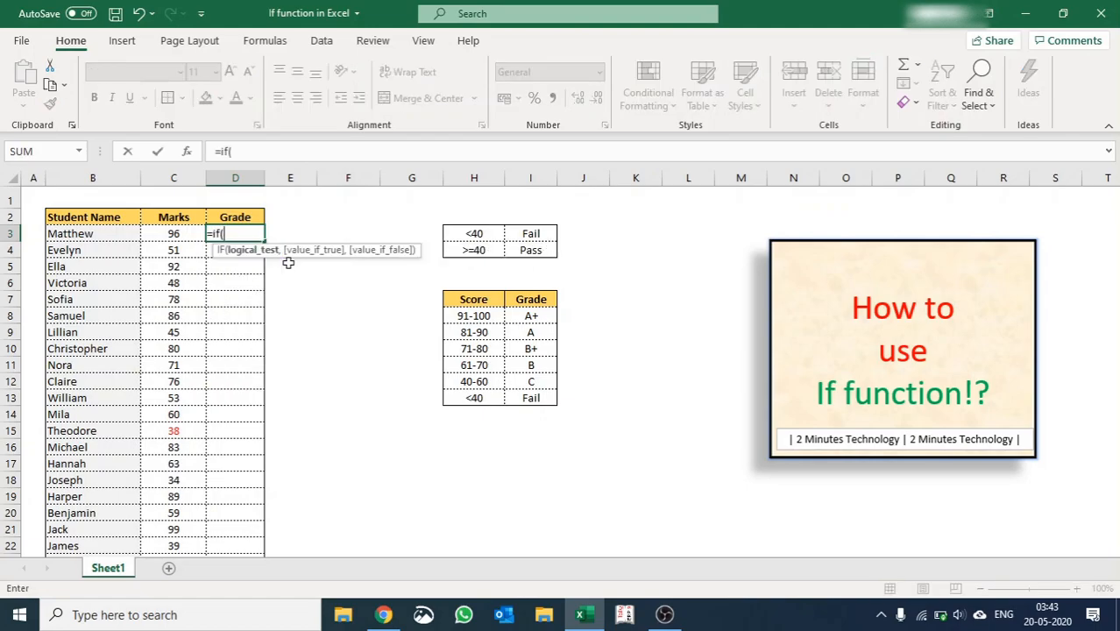
pyautogui.click(197, 232)
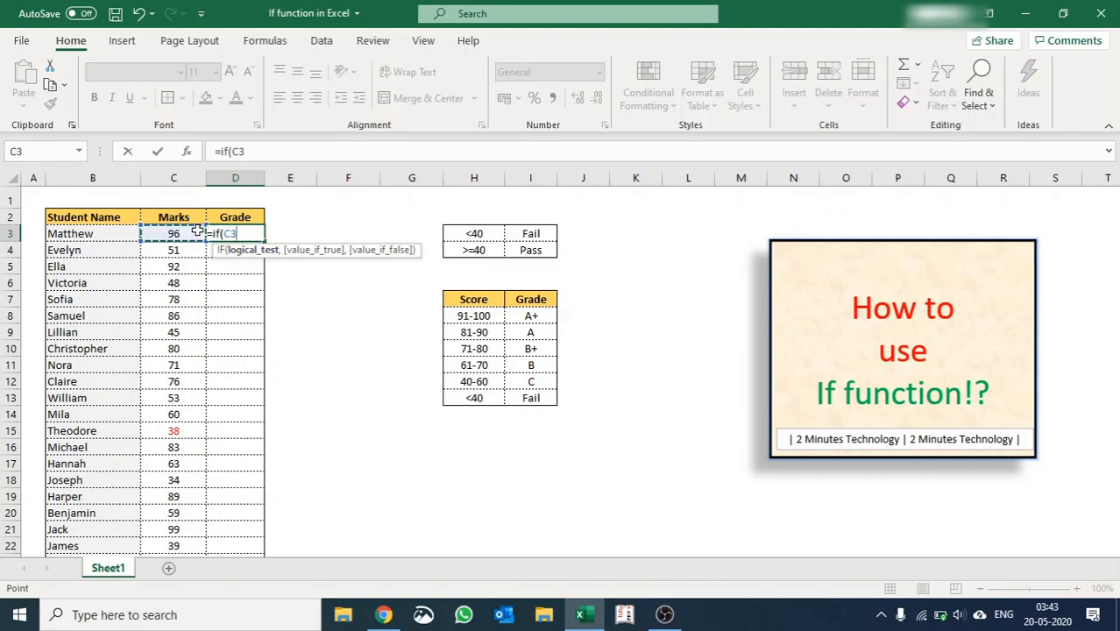
pyautogui.write('>90')
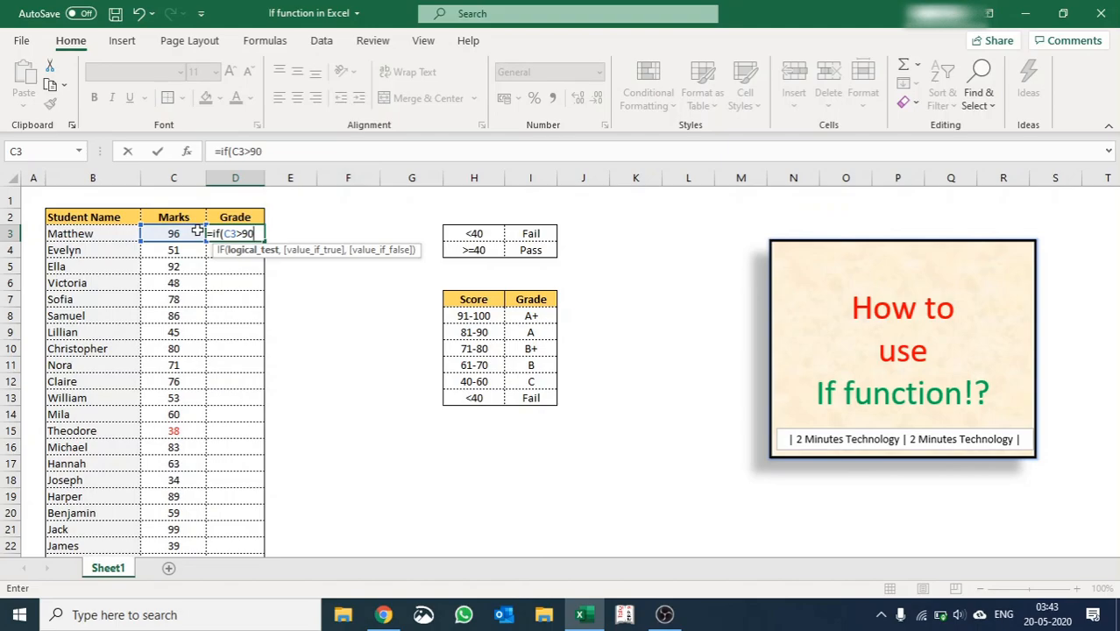
pyautogui.press('BackSpace')
pyautogui.press('BackSpace')
pyautogui.write('=91,')
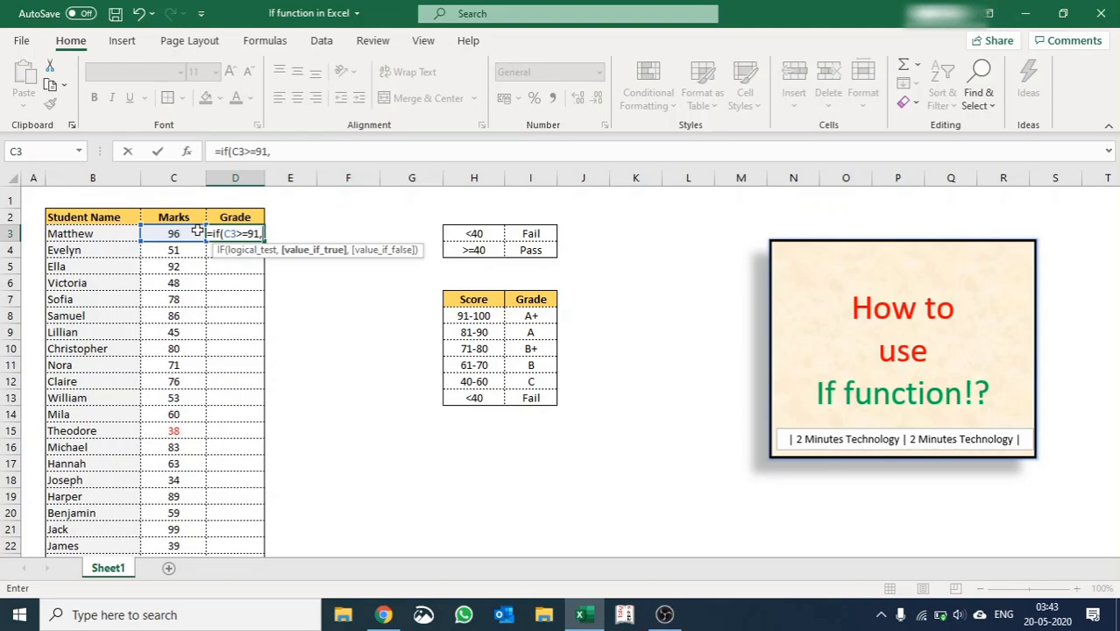
pyautogui.click(532, 316)
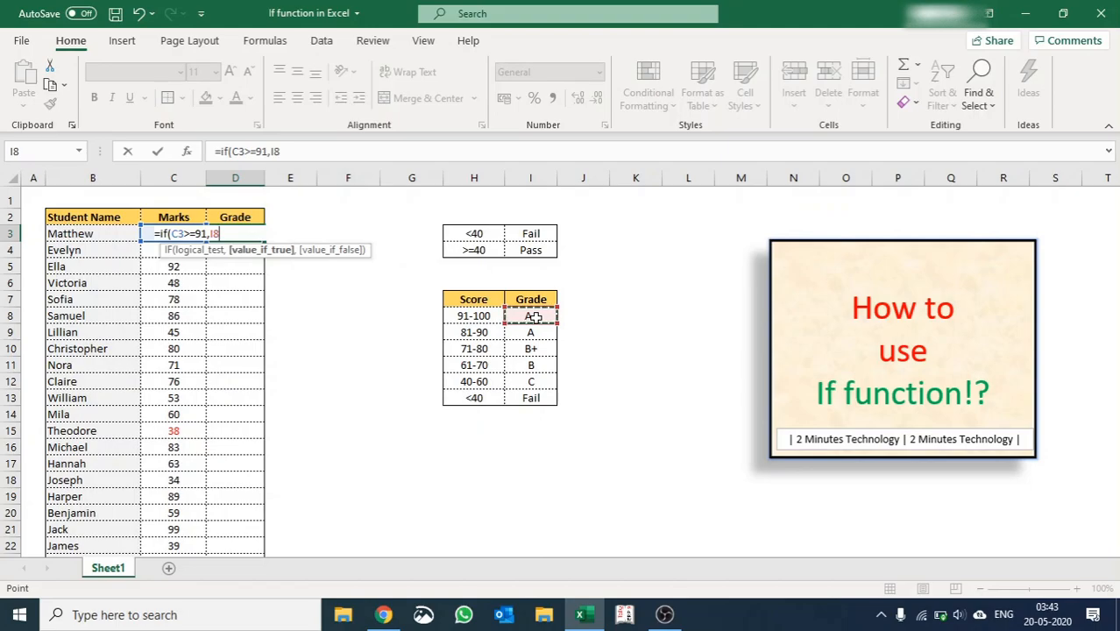
pyautogui.press('F4')
pyautogui.write(',')
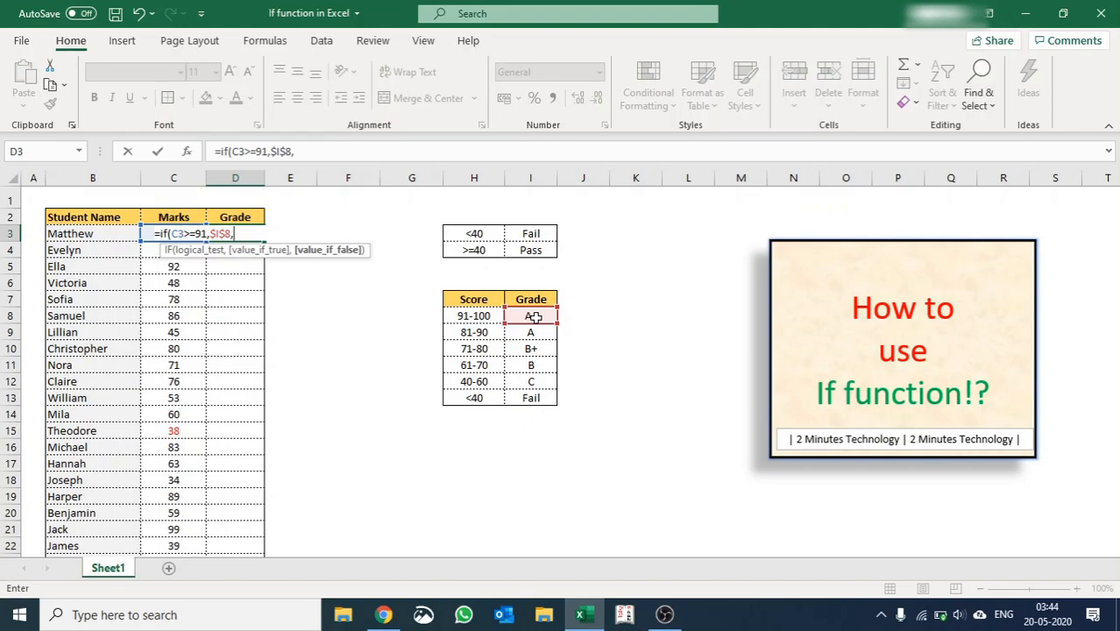
# Step: Nest a second IF in the D3 formula that tests C3>=81 and returns the absolute reference $I$9 when true
pyautogui.write('if')
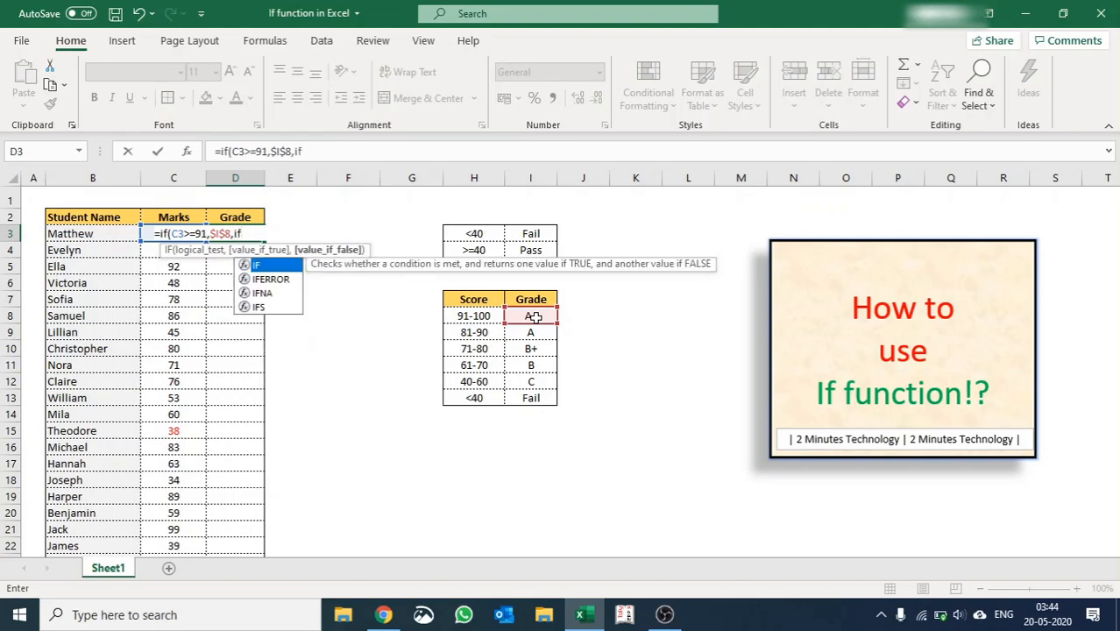
pyautogui.write('(')
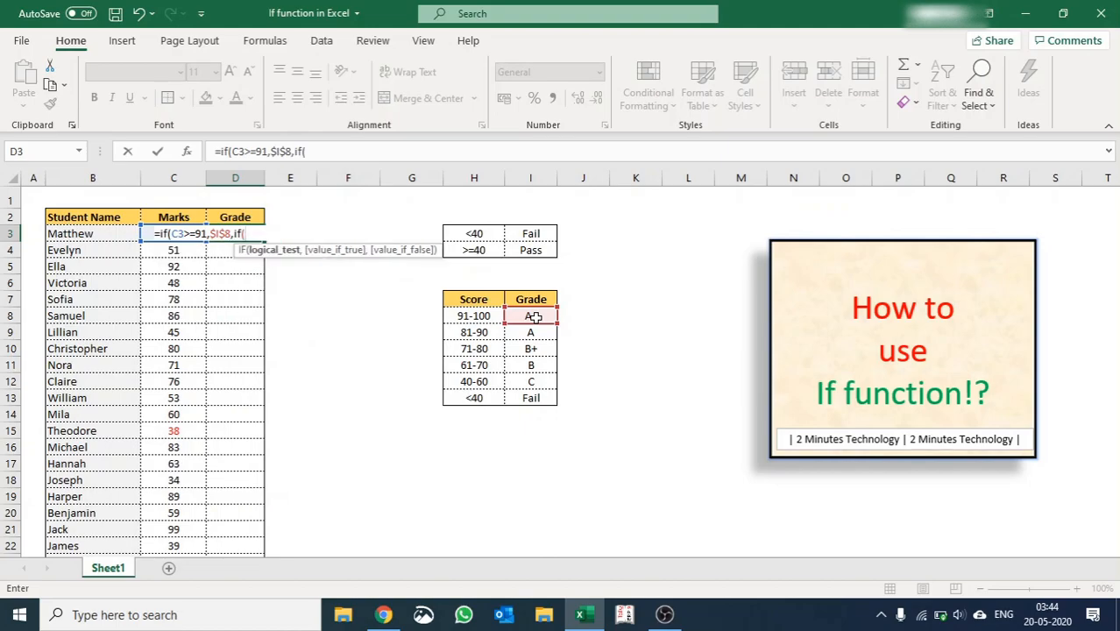
pyautogui.press('Left')
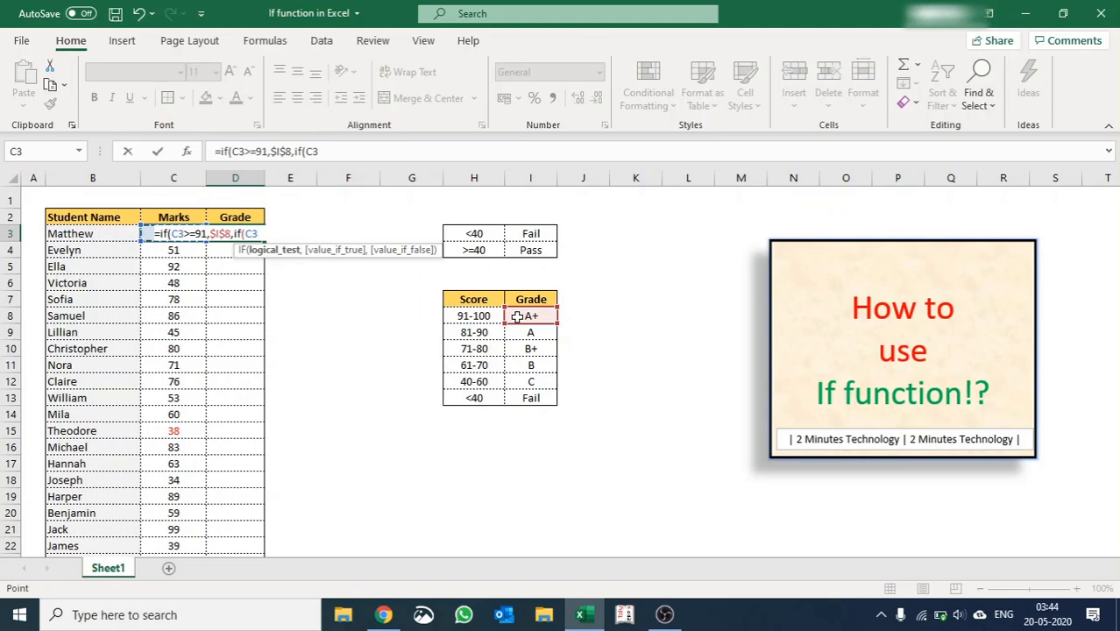
pyautogui.write('>=81,')
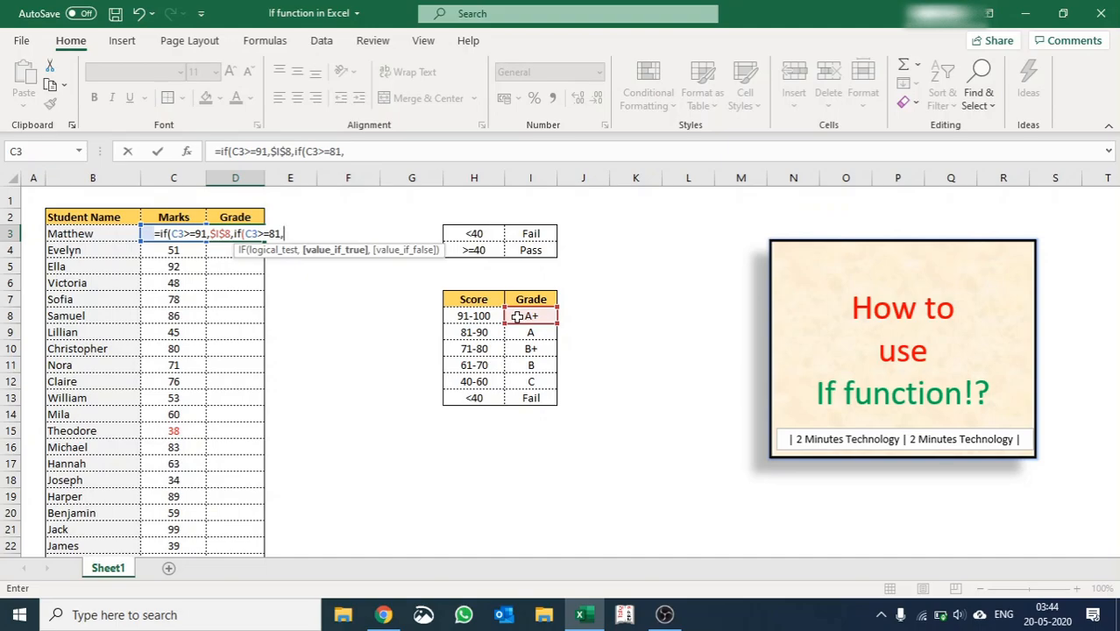
pyautogui.click(534, 331)
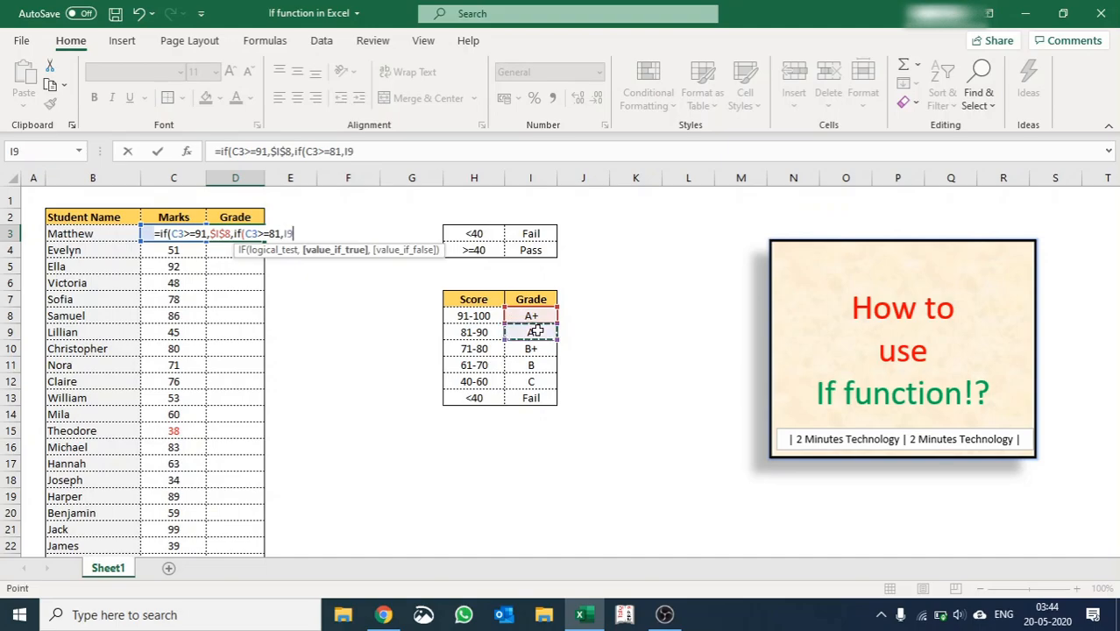
pyautogui.press('F4')
pyautogui.write(',')
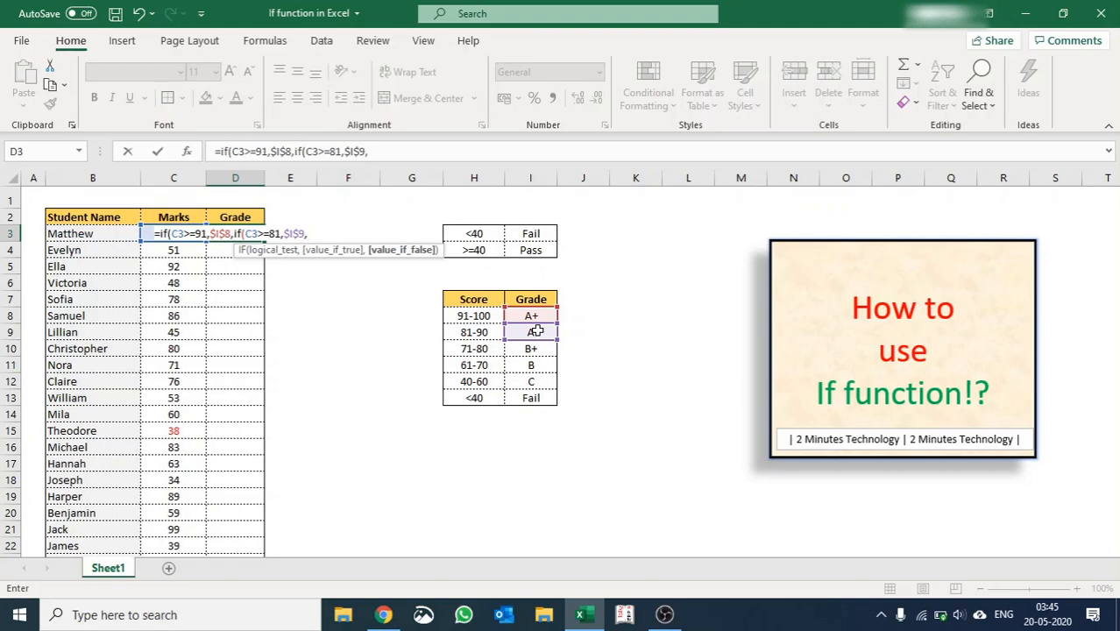
# Step: Add a third nested IF to the D3 formula that tests C3>=71 and returns $I$10 when true
pyautogui.write('if(')
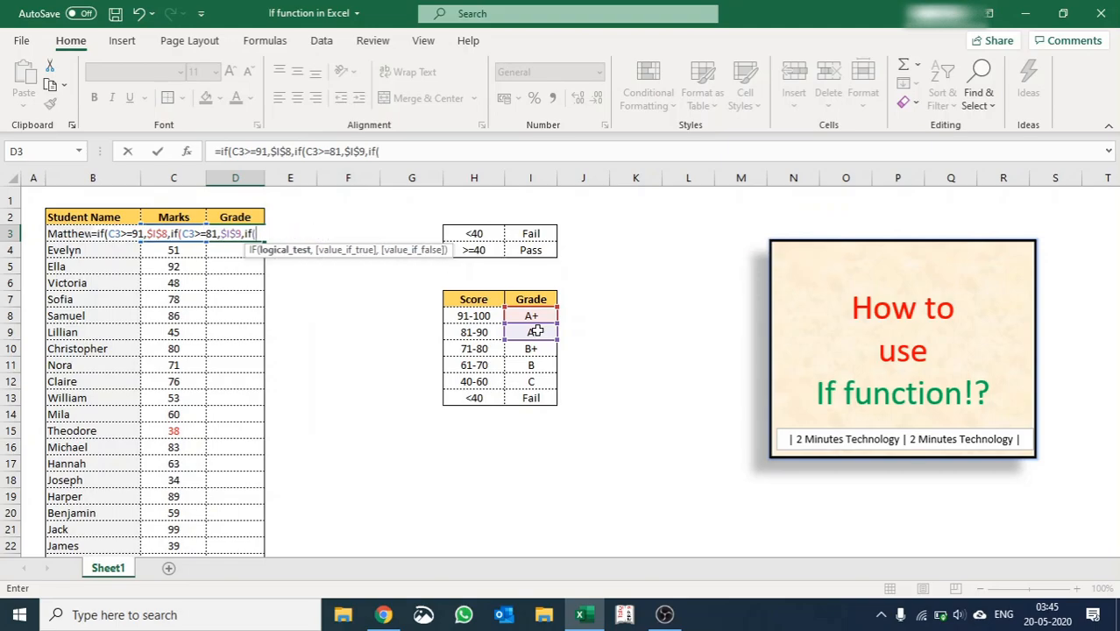
pyautogui.press('Left')
pyautogui.write('>=71,')
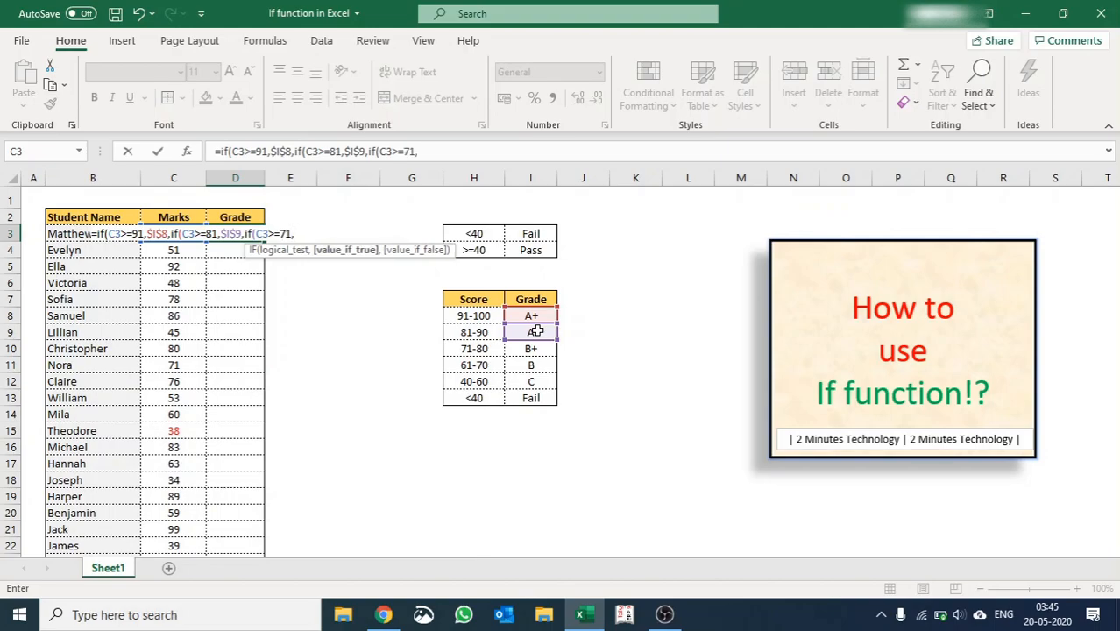
pyautogui.click(541, 348)
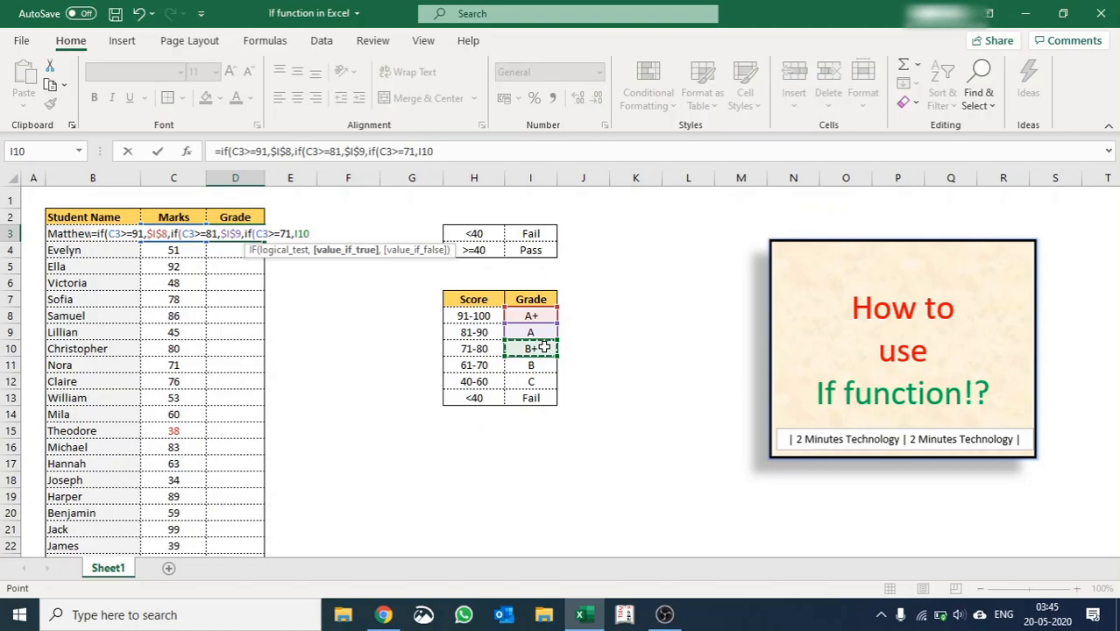
pyautogui.press('F4')
pyautogui.write(',')
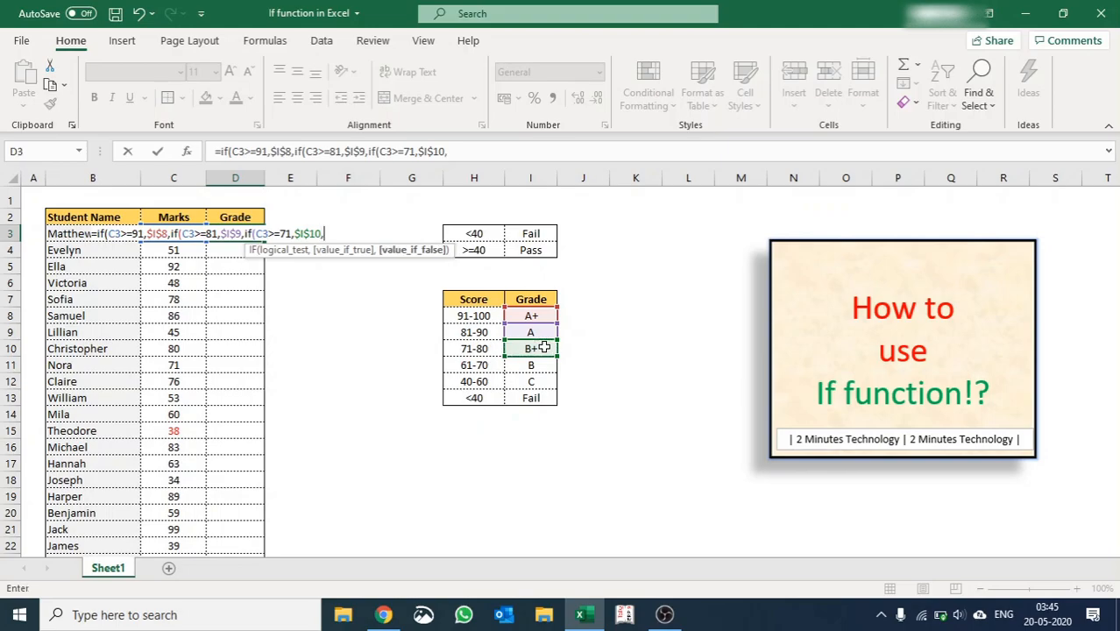
# Step: Add a fourth nested IF to the D3 formula that tests C3>=61 and returns $I$11 when true
pyautogui.write('if(')
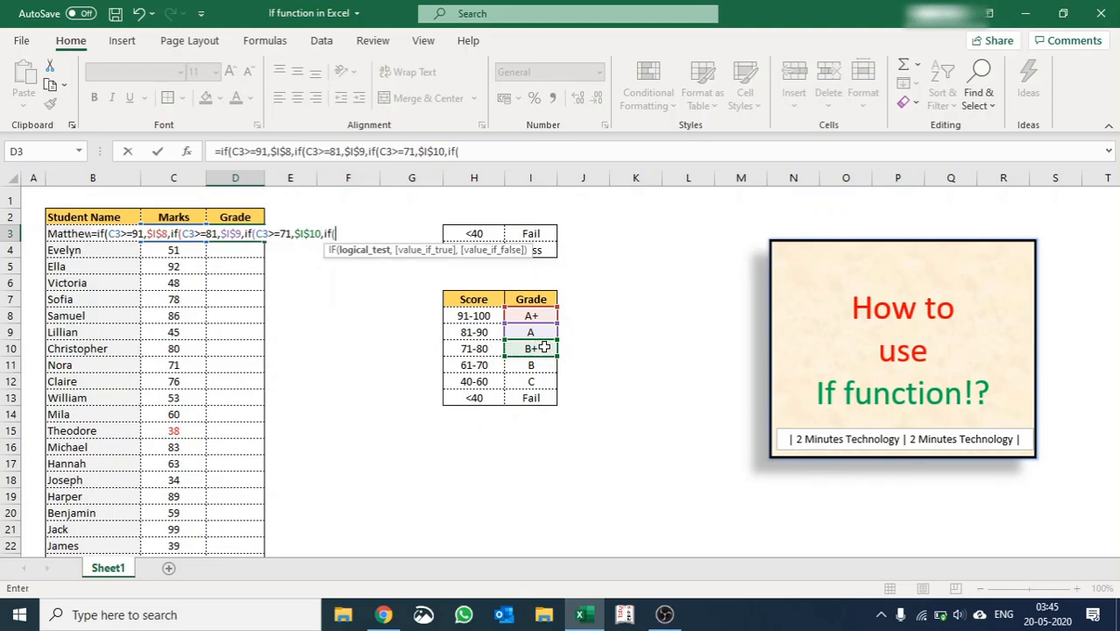
pyautogui.press('Left')
pyautogui.write('>=61')
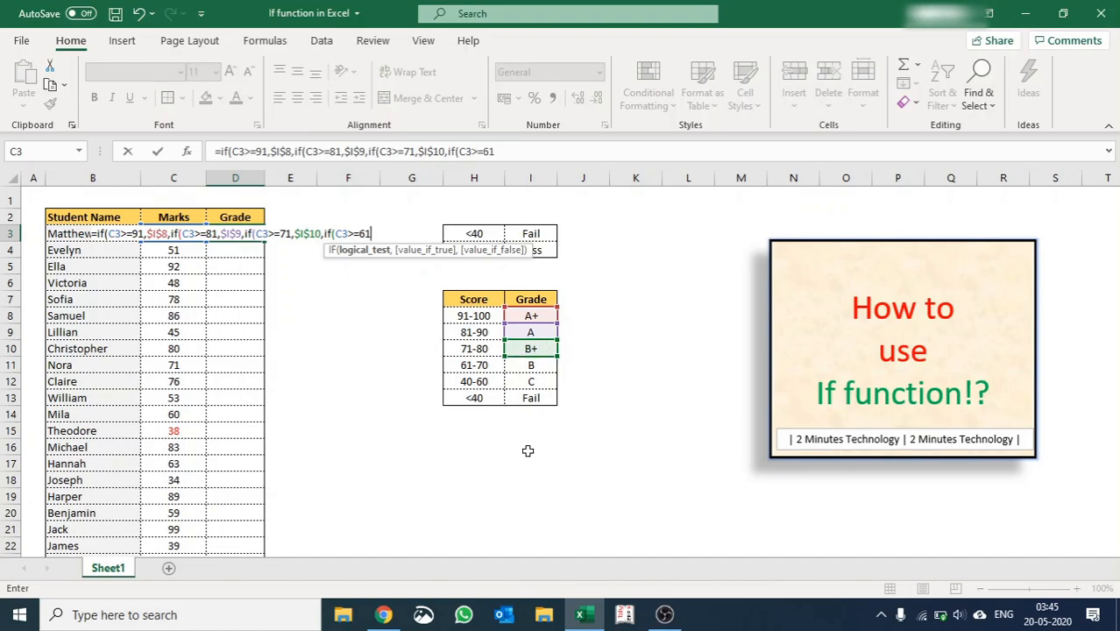
pyautogui.write(',')
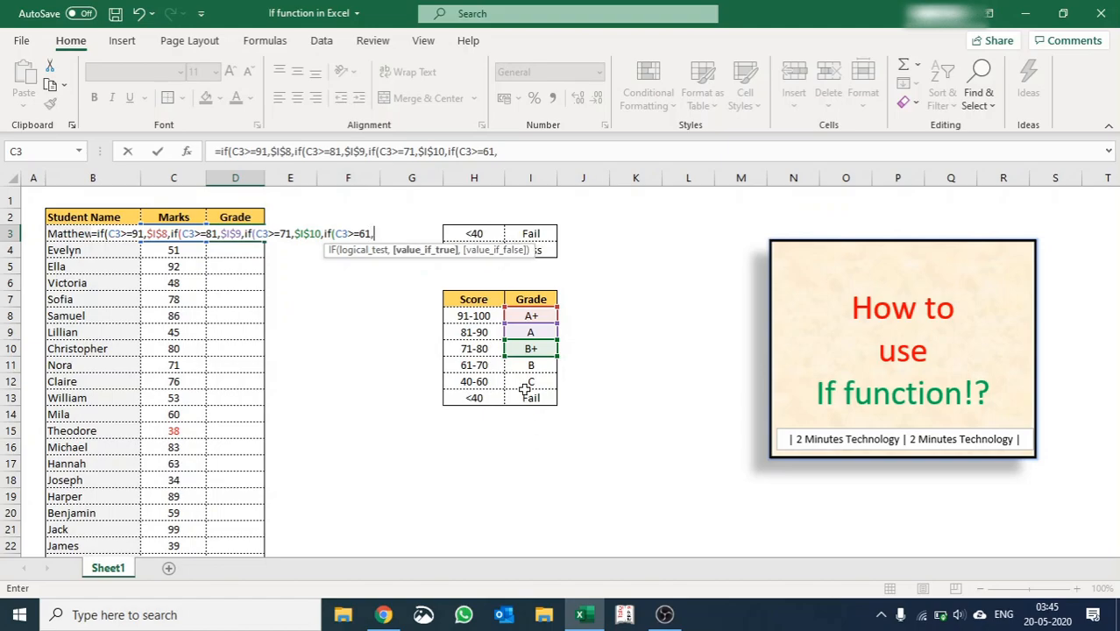
pyautogui.click(524, 366)
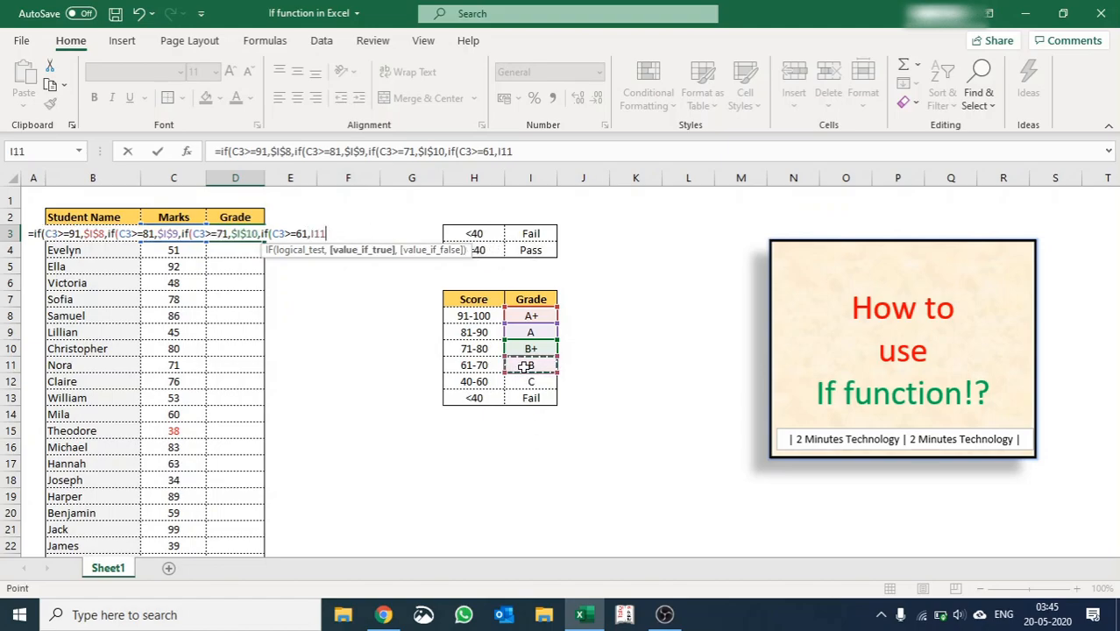
pyautogui.press('F4')
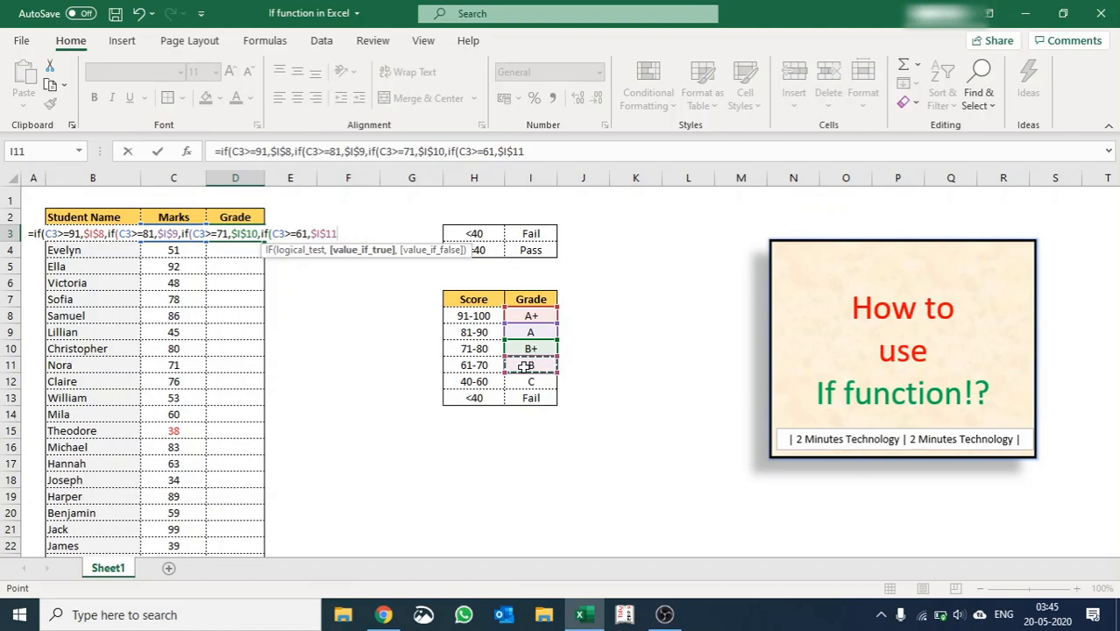
pyautogui.write(',')
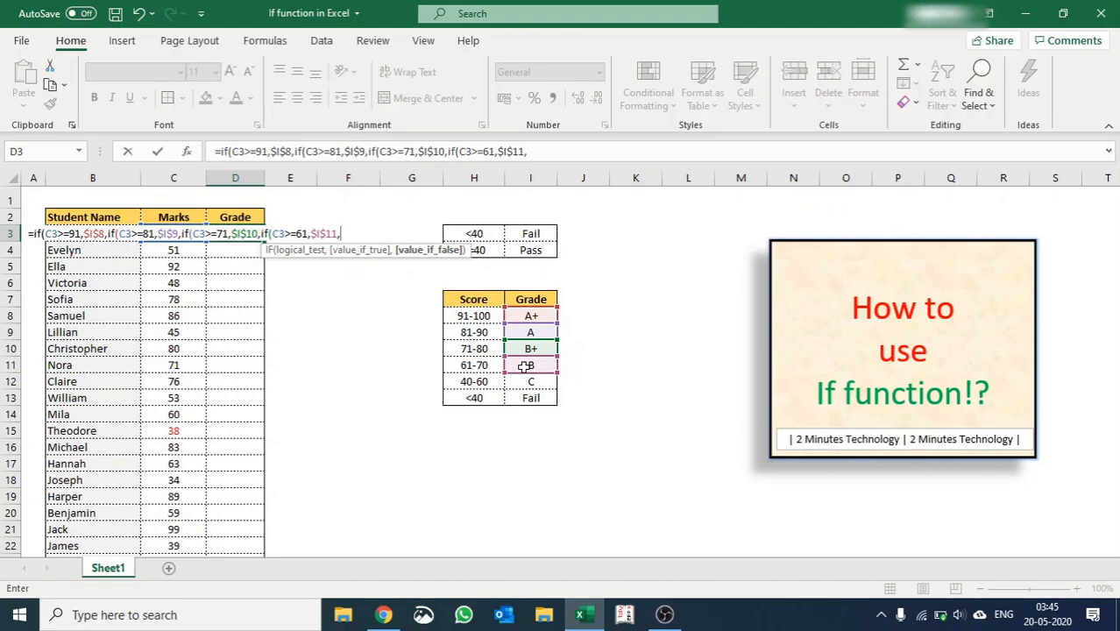
pyautogui.write('(if')
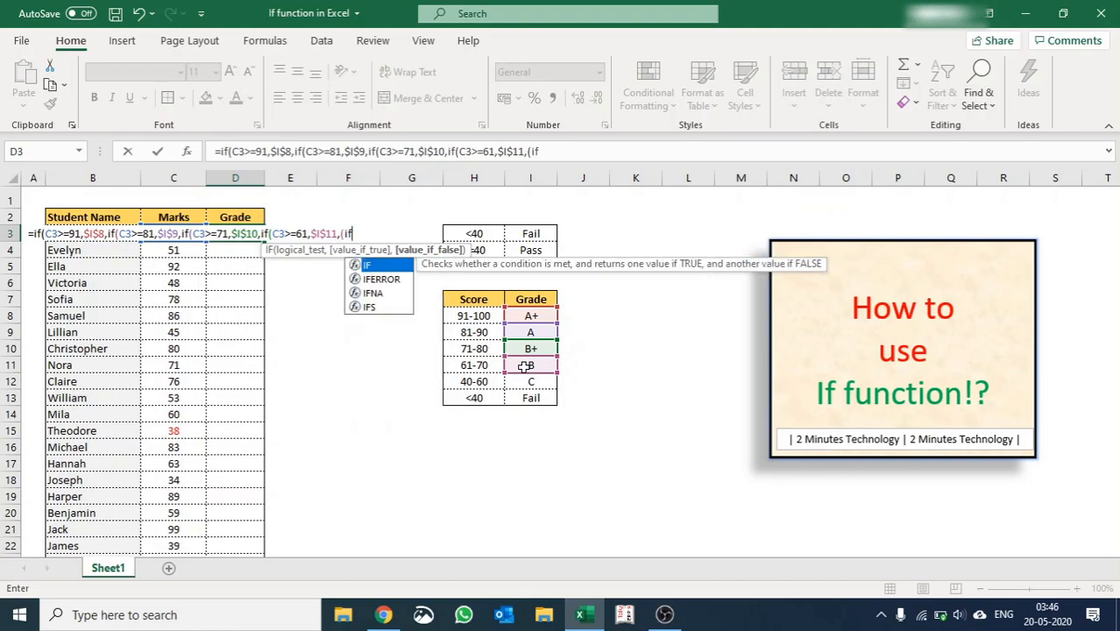
pyautogui.press('BackSpace')
pyautogui.press('BackSpace')
pyautogui.press('BackSpace')
# Step: Add a fifth nested IF to the D3 formula that tests C3>=40 and returns $I$12 when true
pyautogui.write('if(')
pyautogui.press('Left')
pyautogui.write('>')
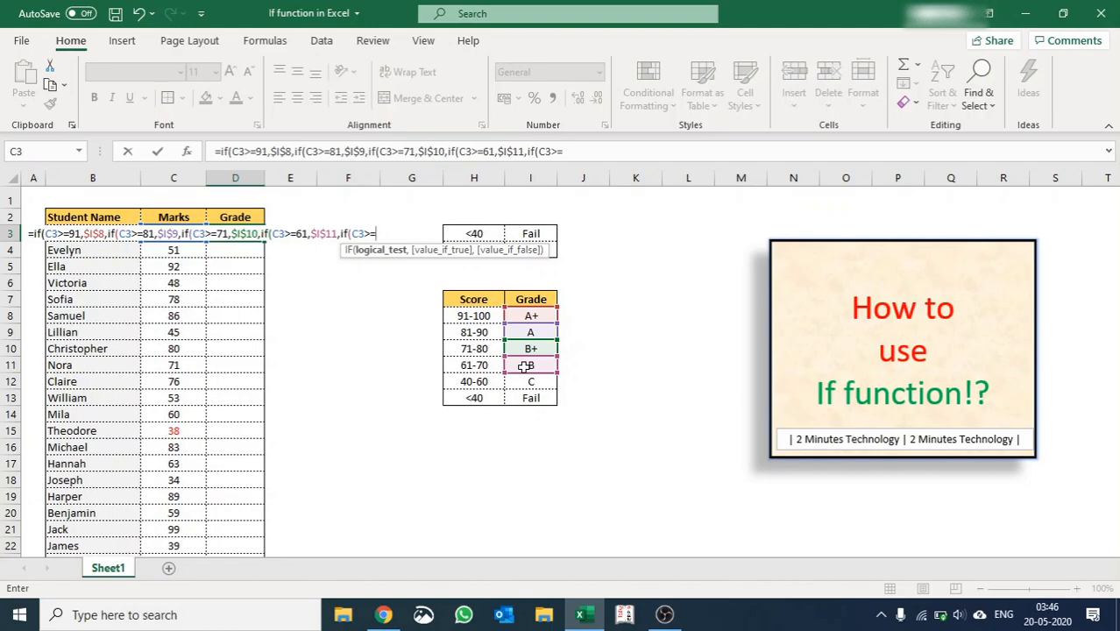
pyautogui.write('=40,')
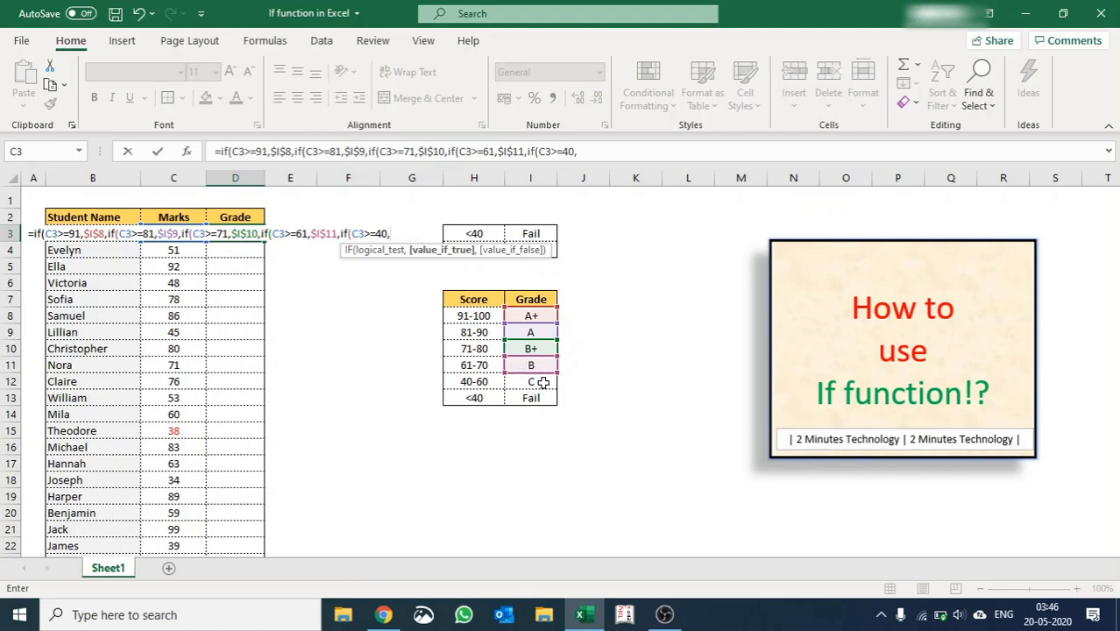
pyautogui.click(542, 382)
pyautogui.press('F4')
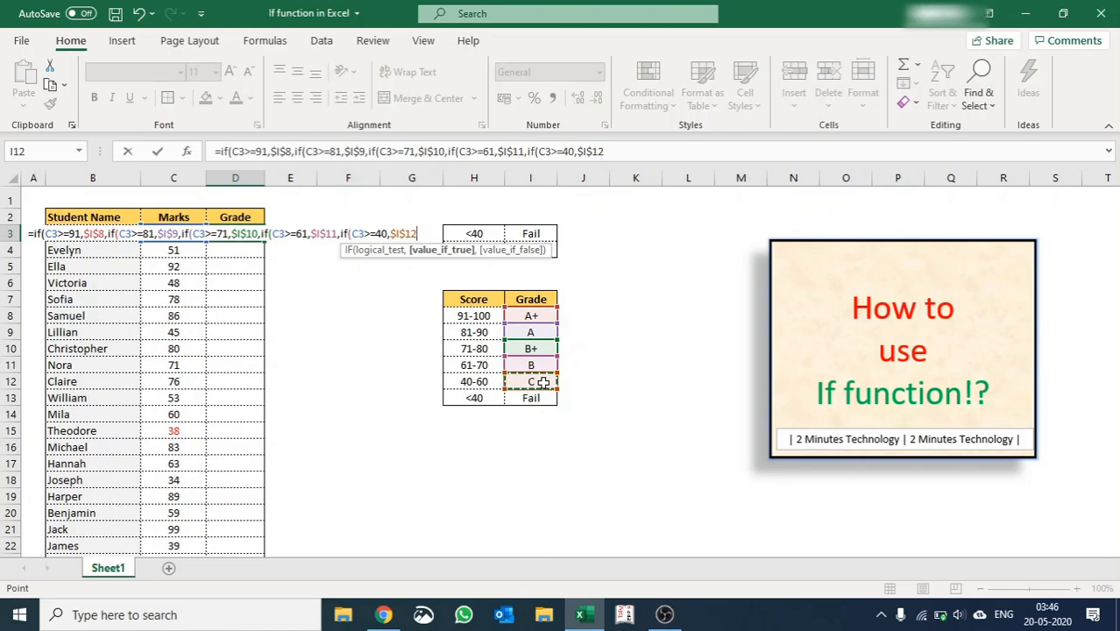
pyautogui.write(',')
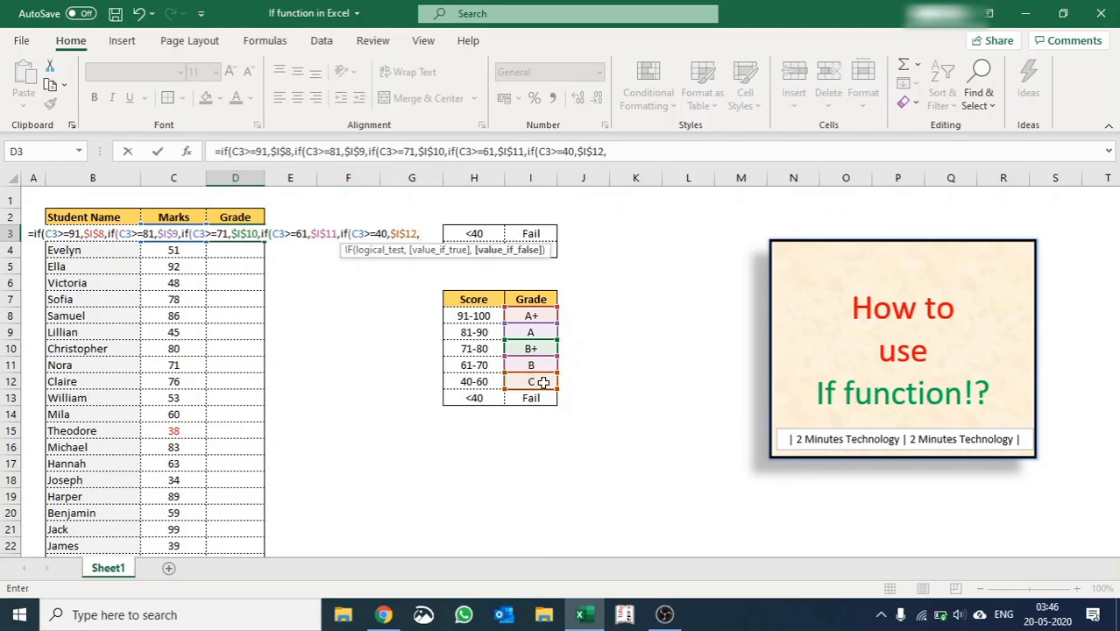
# Step: Complete the D3 formula with the relative reference I13 as the final value if false, closing all five IFs
pyautogui.click(550, 398)
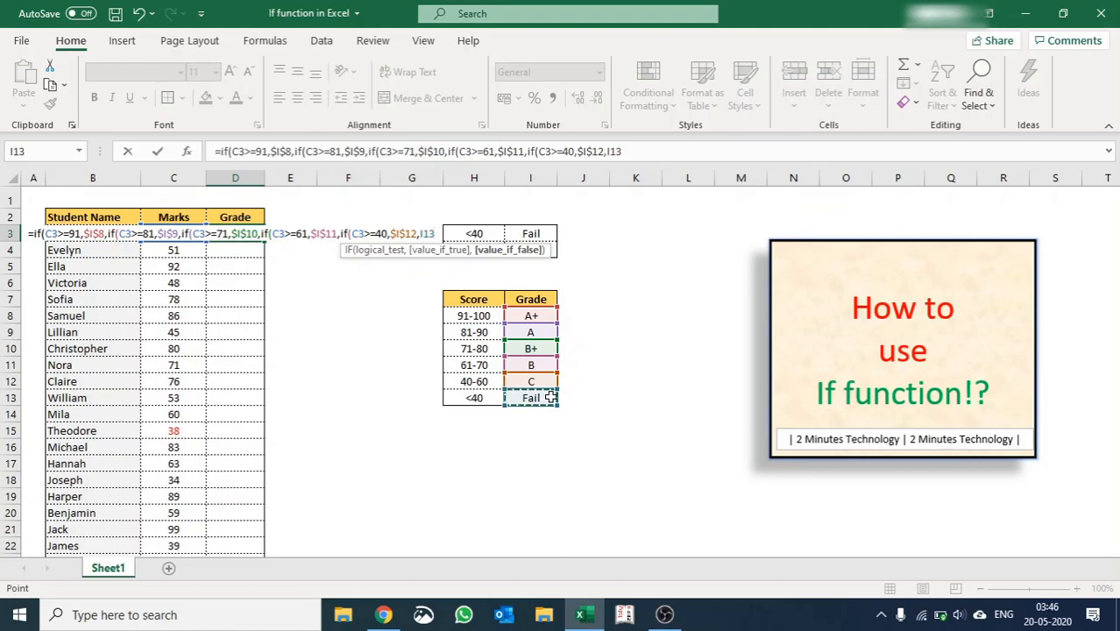
pyautogui.write('))))')
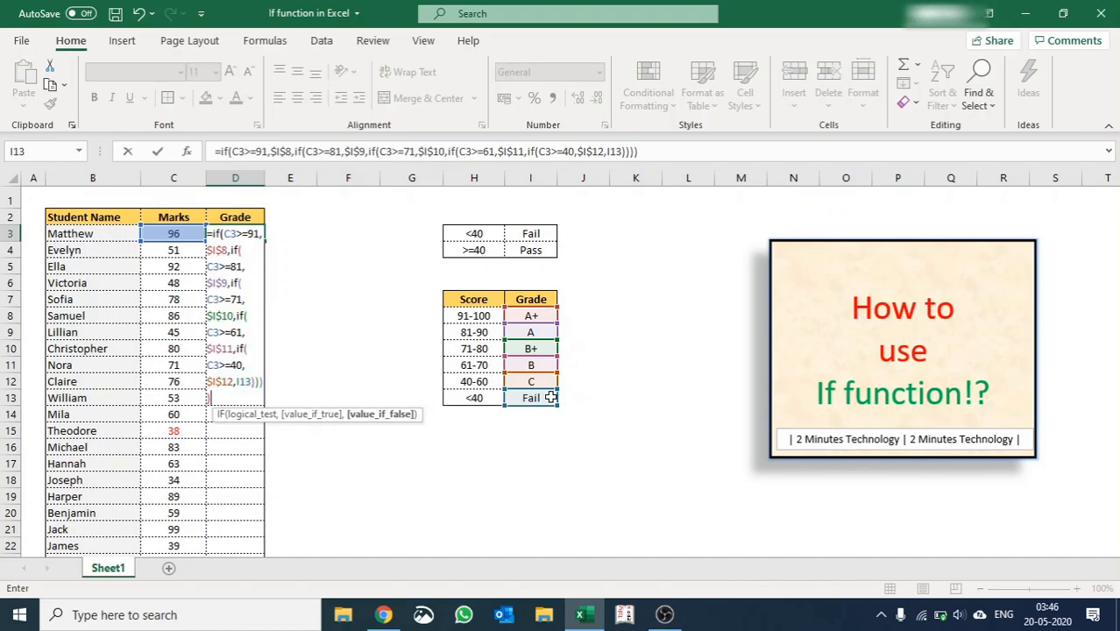
pyautogui.write(')')
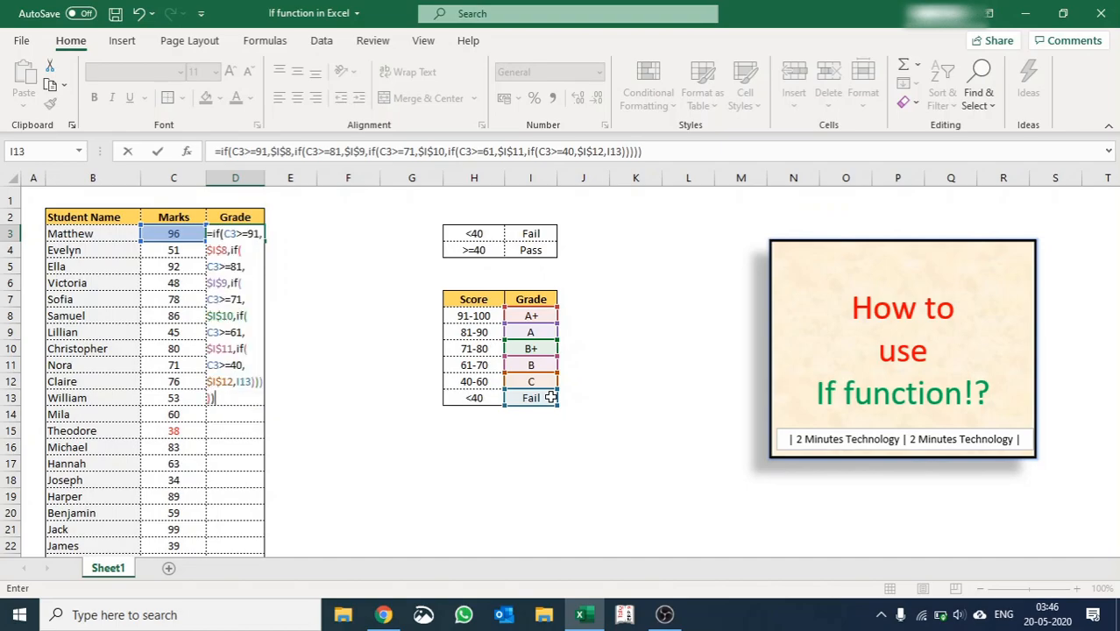
pyautogui.press('Return')
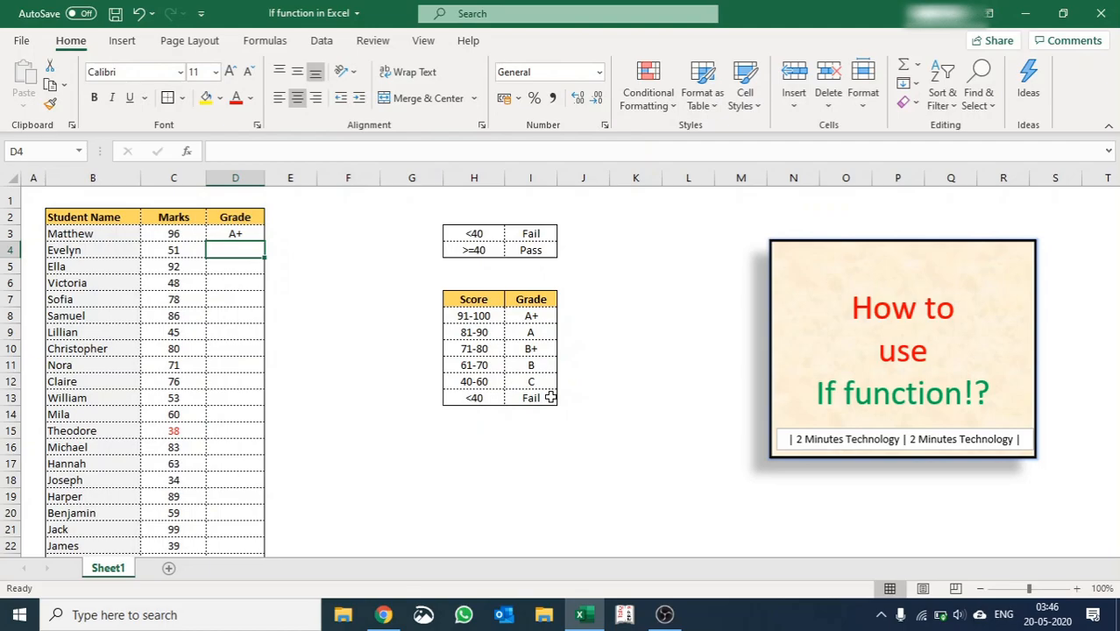
# Step: Compare the mark in C3 with the 91-100 row of the grade table and fill the D3 formula down the Grade column
pyautogui.click(170, 233)
pyautogui.moveTo(484, 317); pyautogui.dragTo(530, 317)
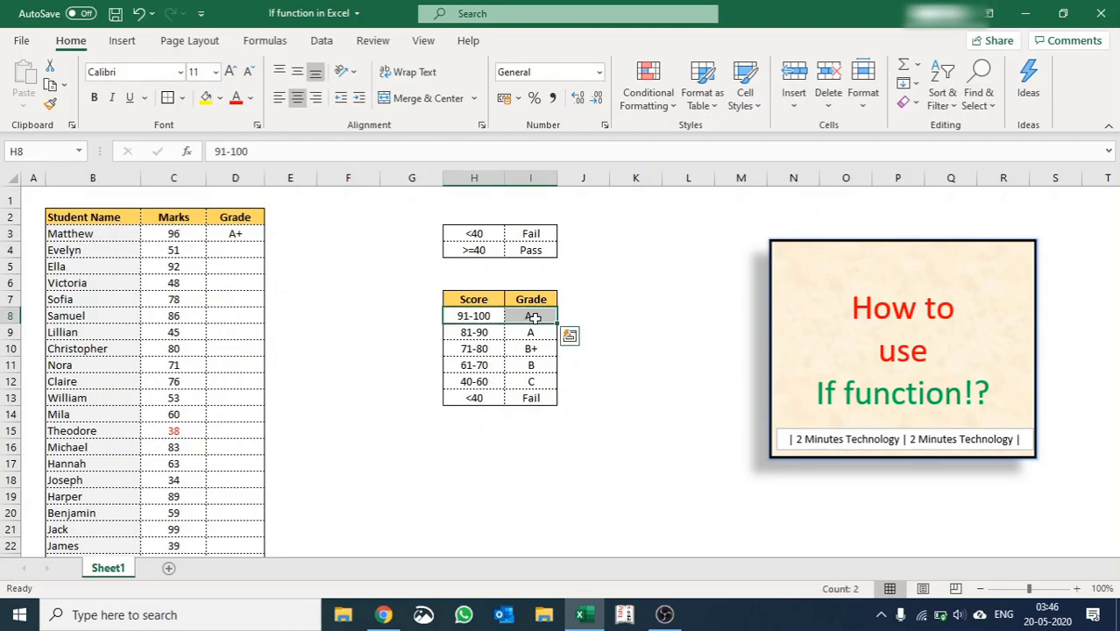
pyautogui.click(254, 233)
pyautogui.doubleClick(263, 243)
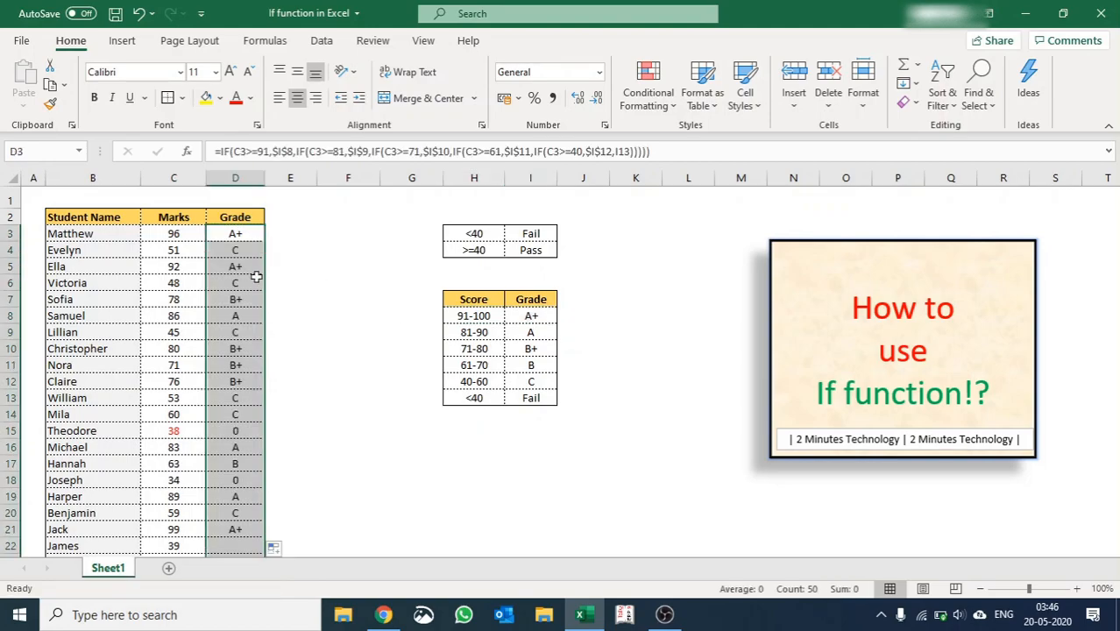
# Step: Check the marks and grades in rows 4 to 8 against the score ranges in the grade table
pyautogui.click(174, 249)
pyautogui.moveTo(469, 381); pyautogui.dragTo(526, 381)
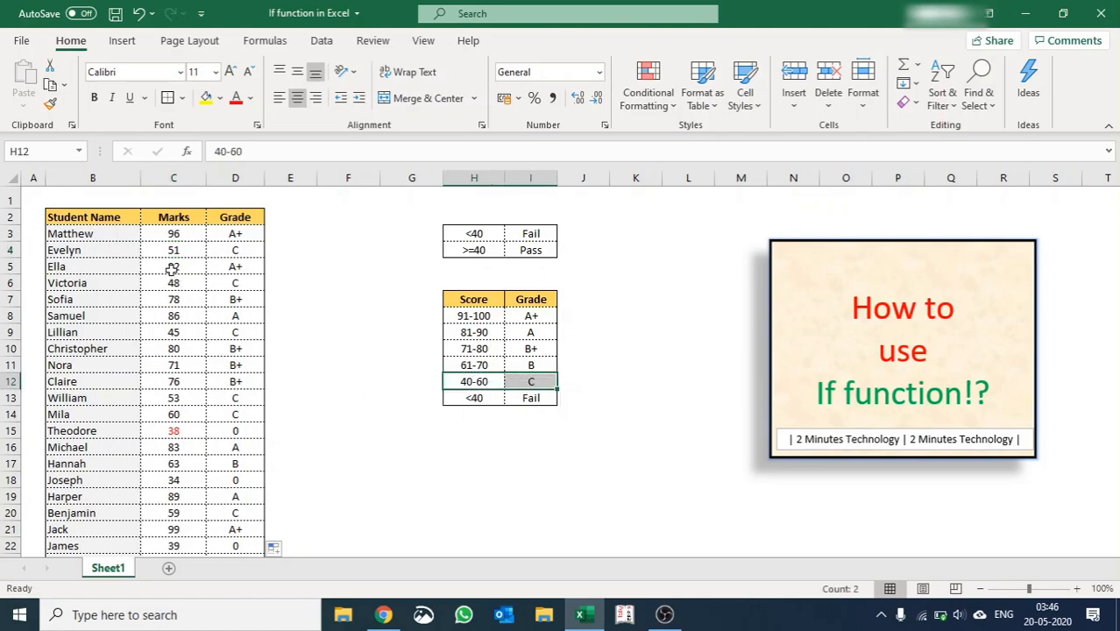
pyautogui.moveTo(159, 267); pyautogui.dragTo(235, 267)
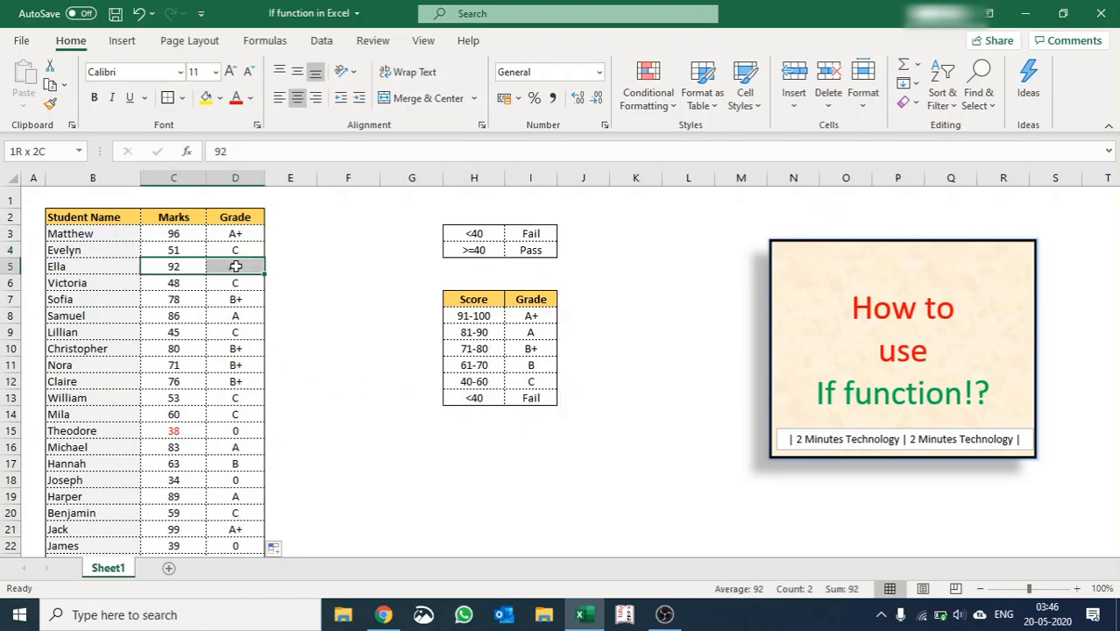
pyautogui.moveTo(172, 284); pyautogui.dragTo(250, 285)
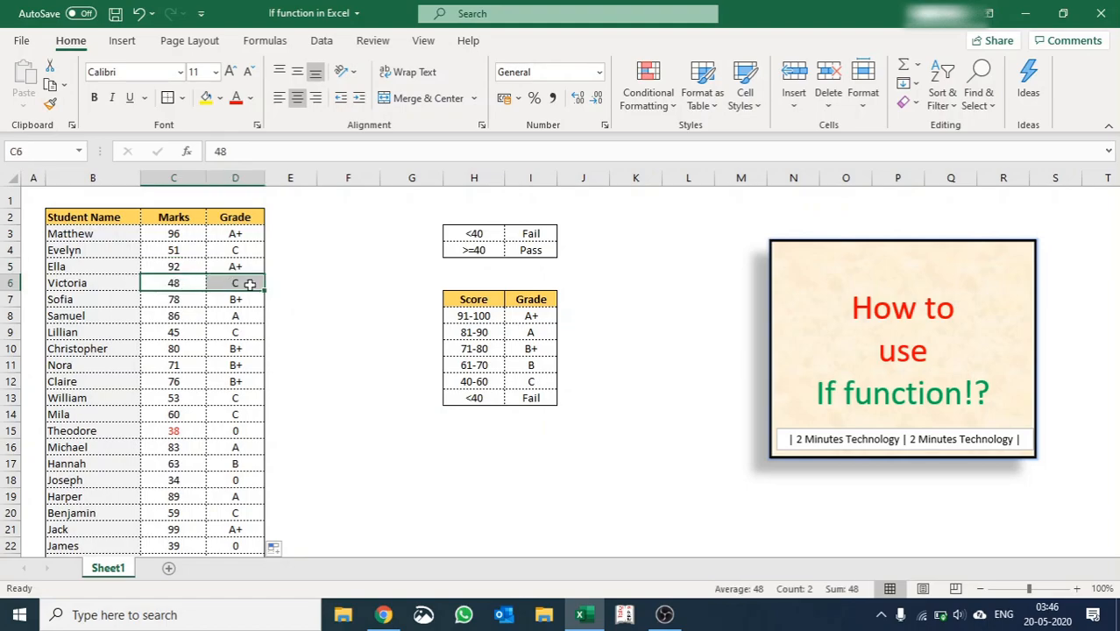
pyautogui.moveTo(165, 300); pyautogui.dragTo(224, 315)
pyautogui.click(194, 317)
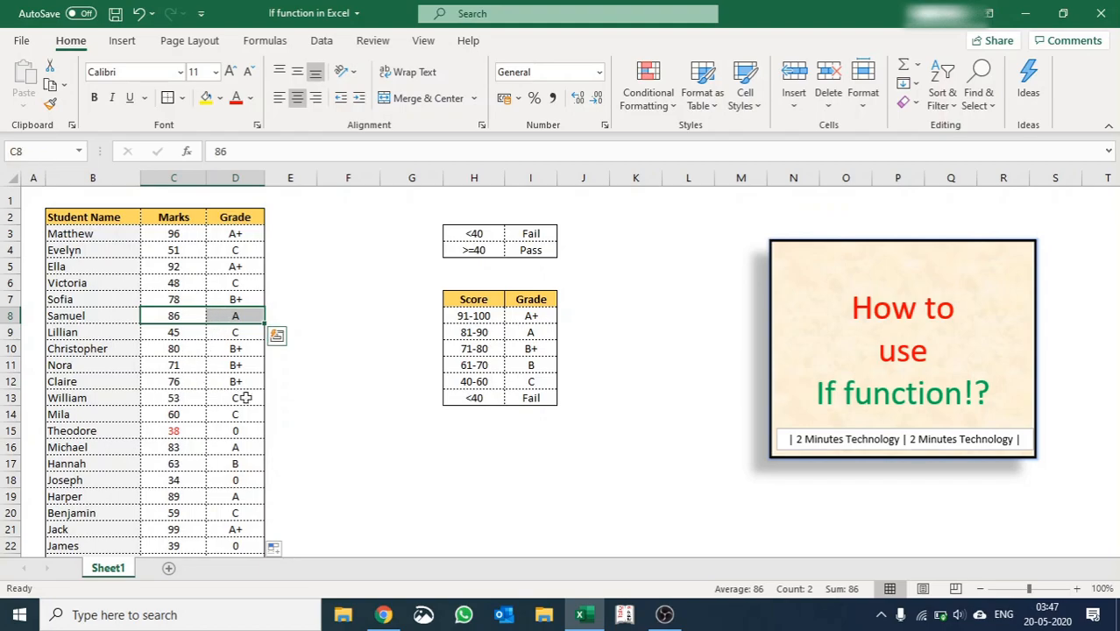
# Step: Replace the final value-if-false reference in the D18 grade formula with the absolute reference $I$13
pyautogui.click(173, 482)
pyautogui.moveTo(174, 482); pyautogui.dragTo(247, 481)
pyautogui.doubleClick(252, 480)
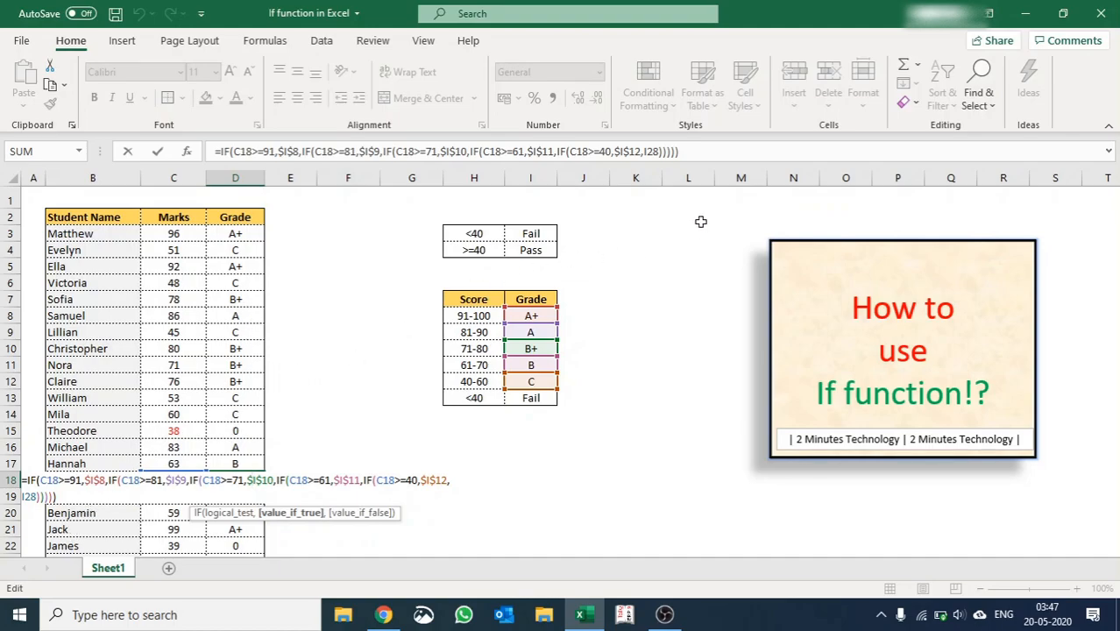
pyautogui.click(658, 151)
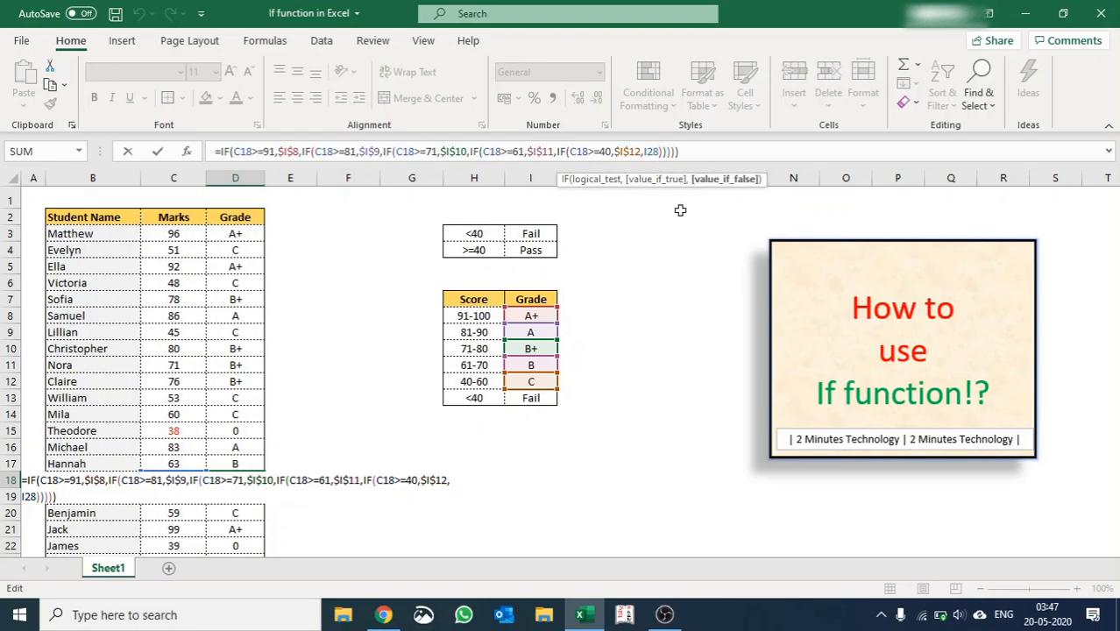
pyautogui.press('BackSpace')
pyautogui.press('BackSpace')
pyautogui.press('BackSpace')
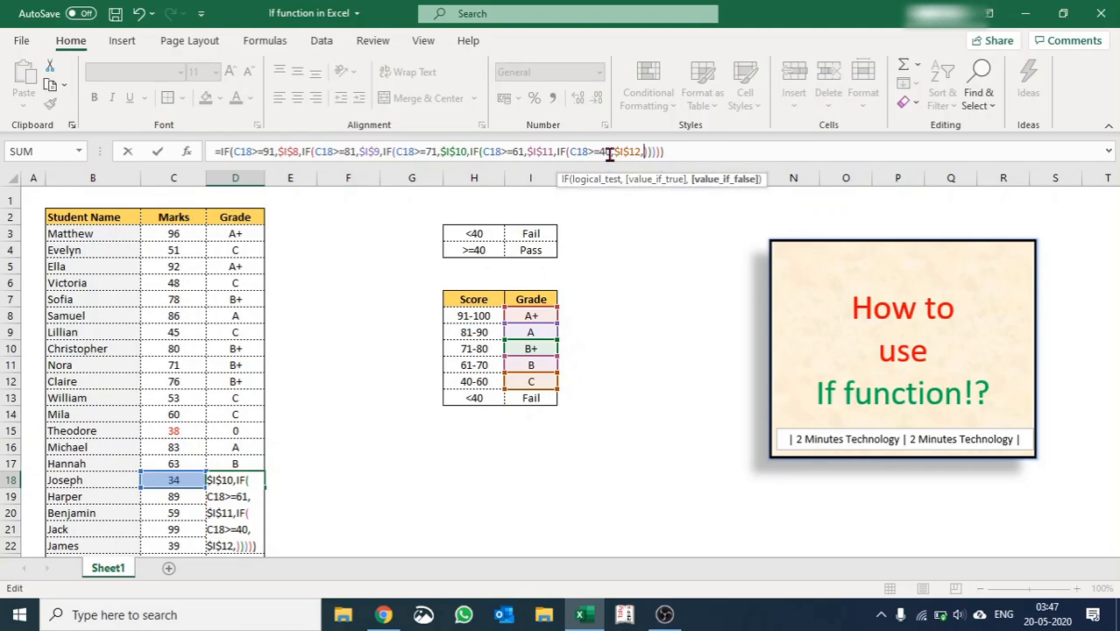
pyautogui.click(533, 399)
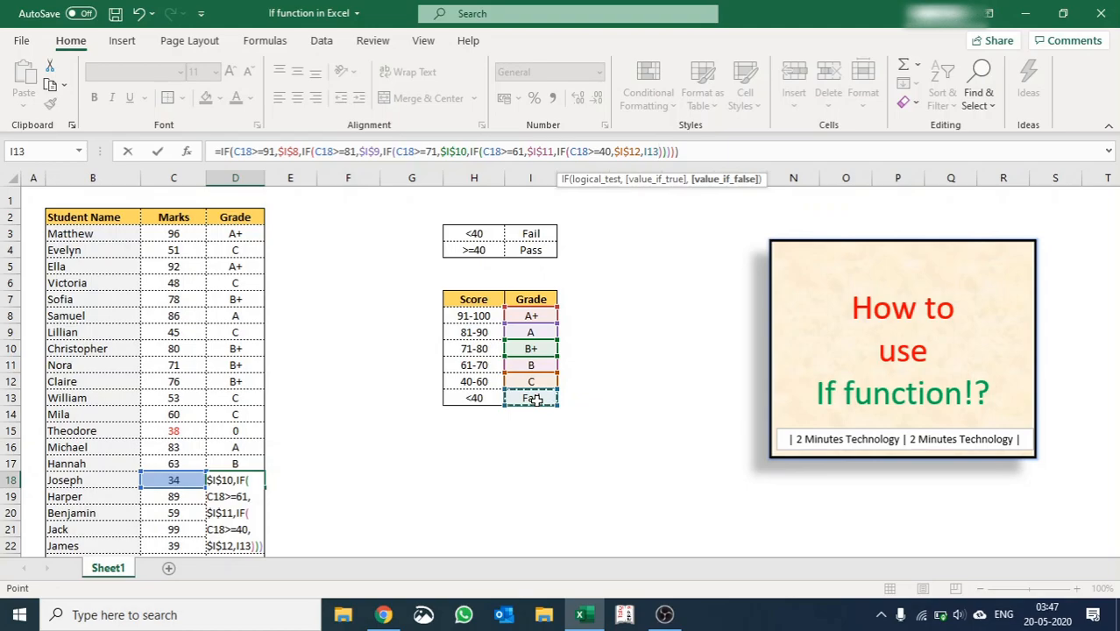
pyautogui.press('F4')
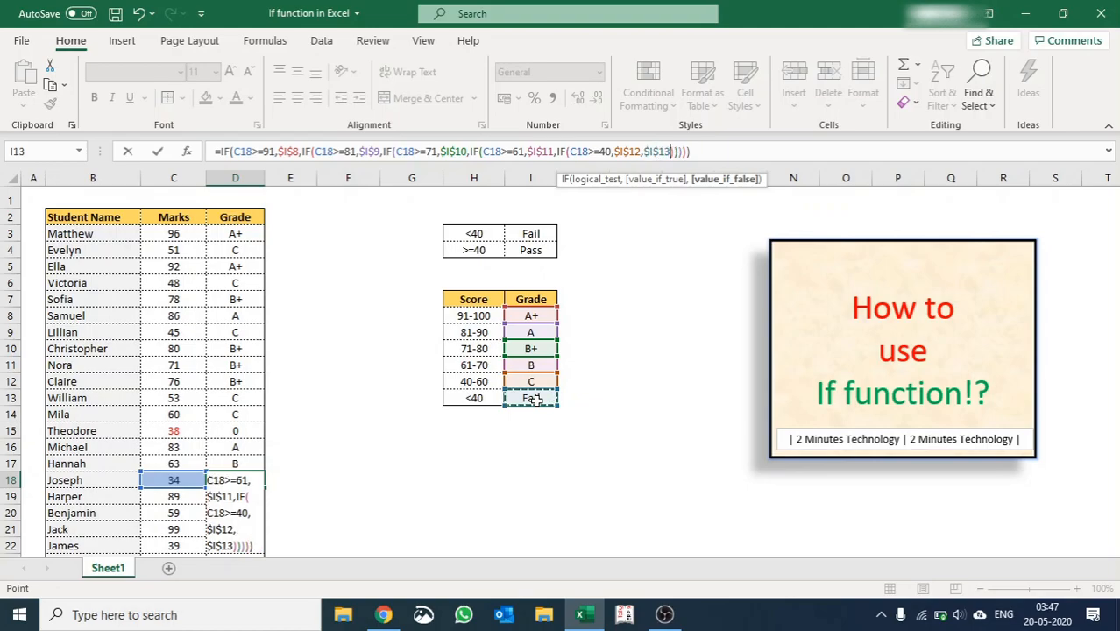
pyautogui.press('Return')
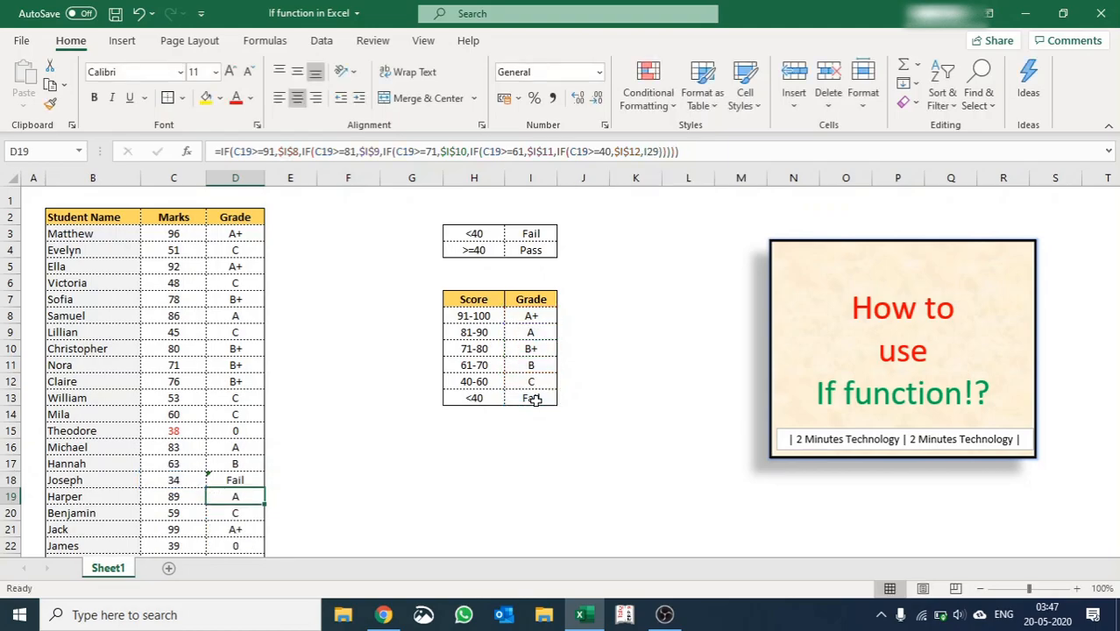
# Step: Copy the corrected D18 formula over the whole Grade column D3:D52, pasting formulas only, and check the failing rows 18 and 15
pyautogui.click(213, 477)
pyautogui.hotkey('ctrl', 'c')
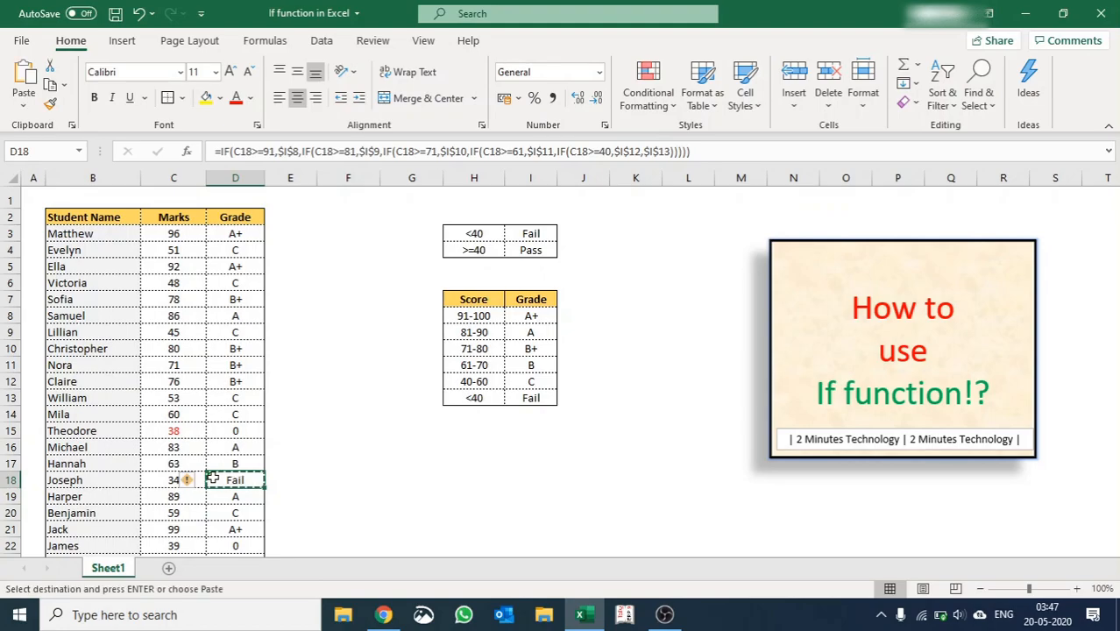
pyautogui.click(250, 235)
pyautogui.hotkey('ctrl', 'shift', 'Down')
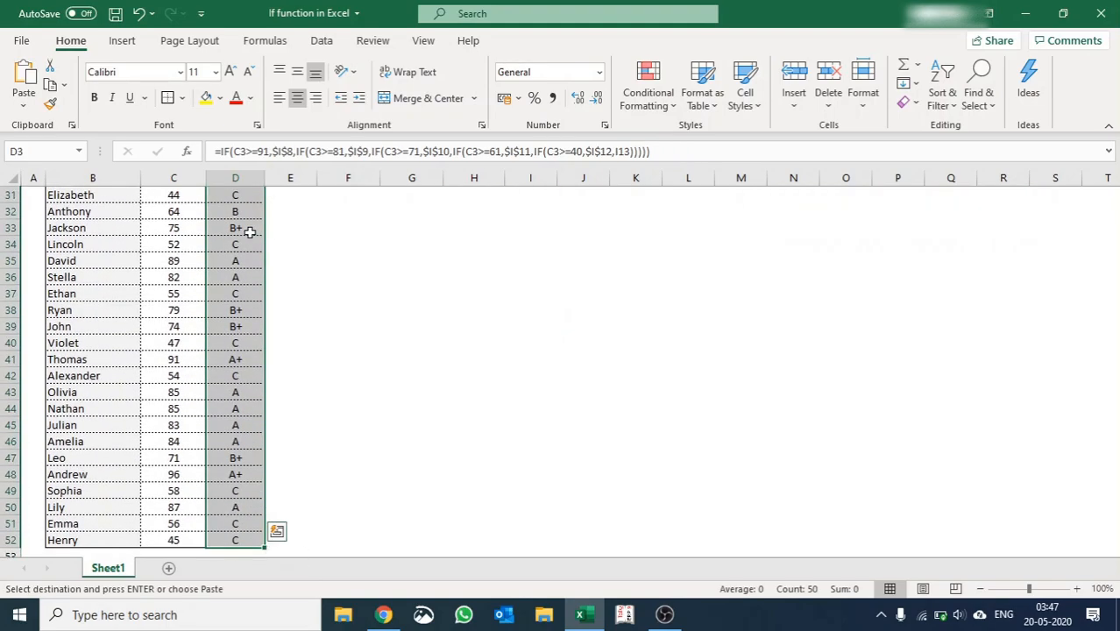
pyautogui.hotkey('ctrl', 'alt', 'v')
pyautogui.press('f')
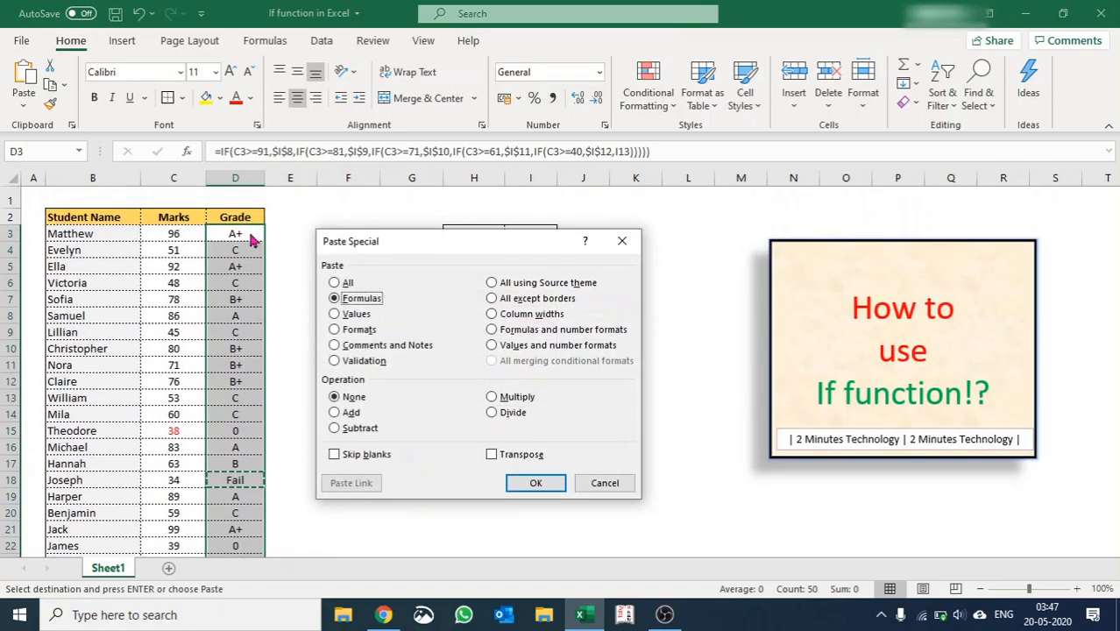
pyautogui.press('Return')
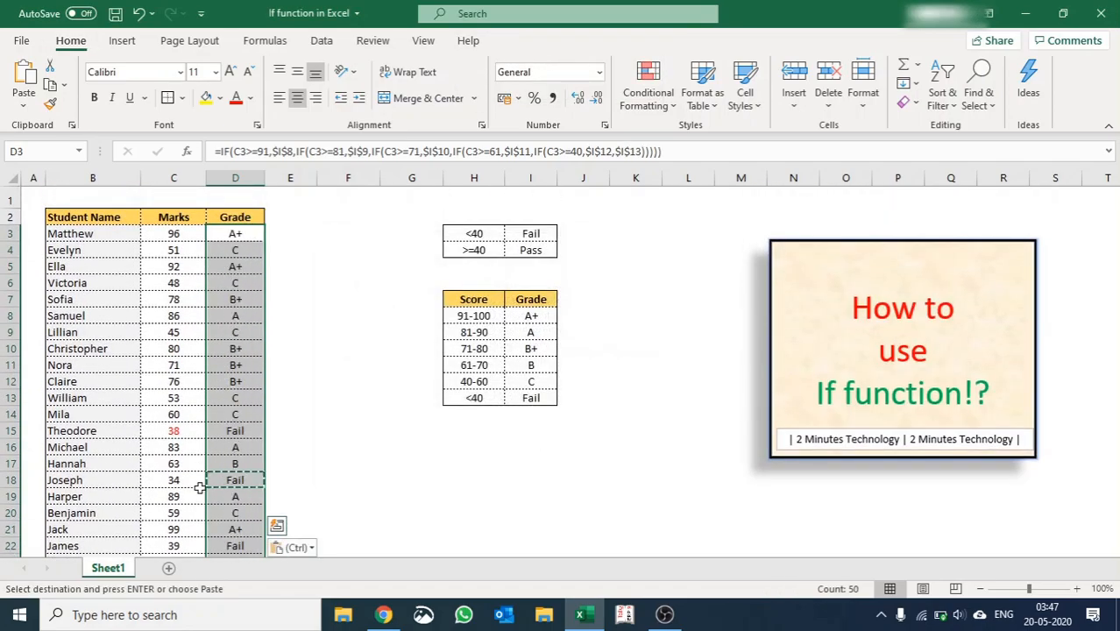
pyautogui.press('Escape')
pyautogui.click(227, 480)
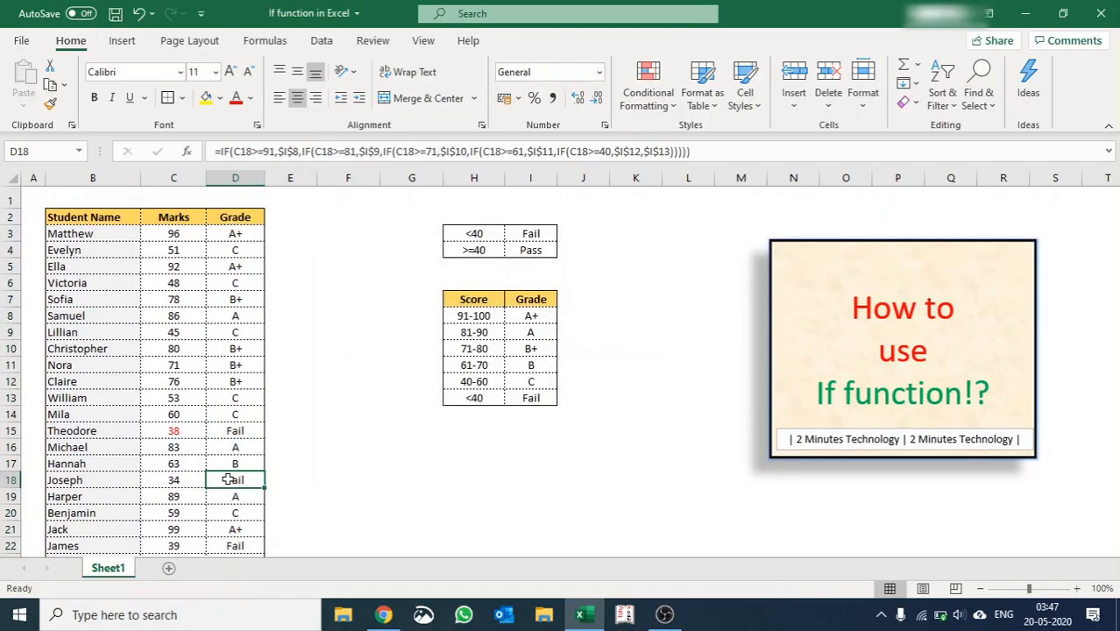
pyautogui.click(224, 433)
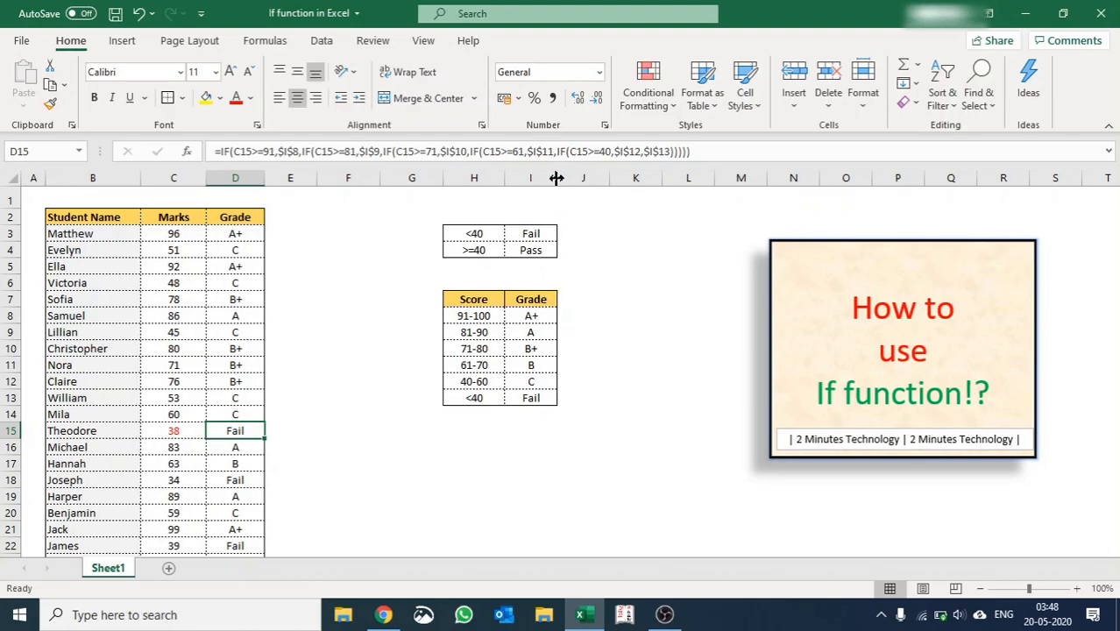
# Step: Widen column I slightly and change the 91-100 and 81-90 grades in the grade table to Excellent and Very Good
pyautogui.moveTo(557, 178); pyautogui.dragTo(570, 178)
pyautogui.click(542, 322)
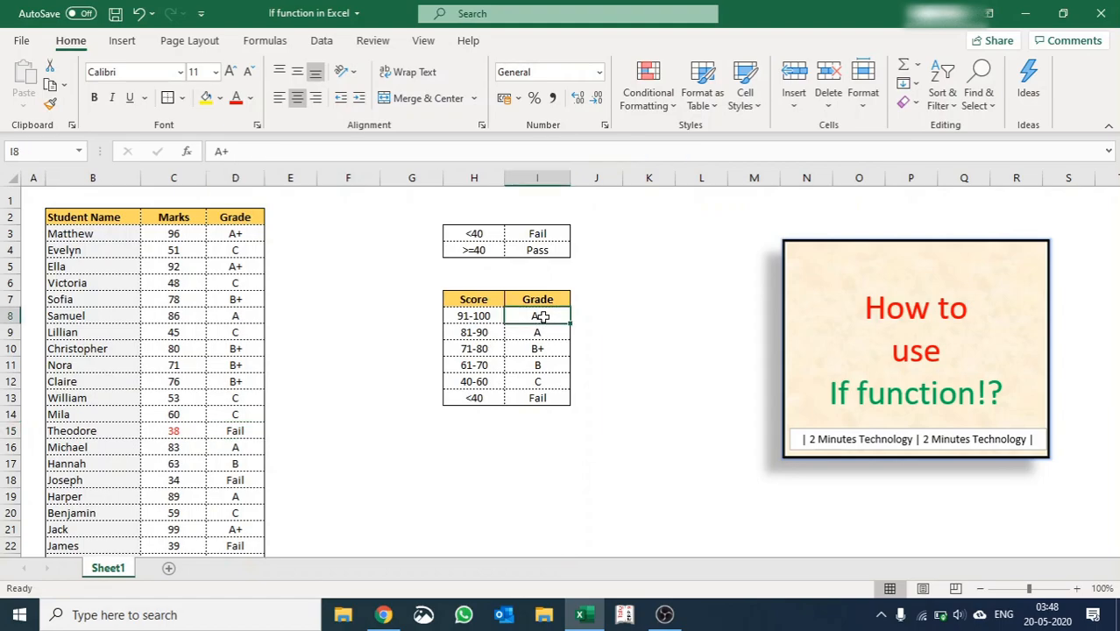
pyautogui.write('Excellent')
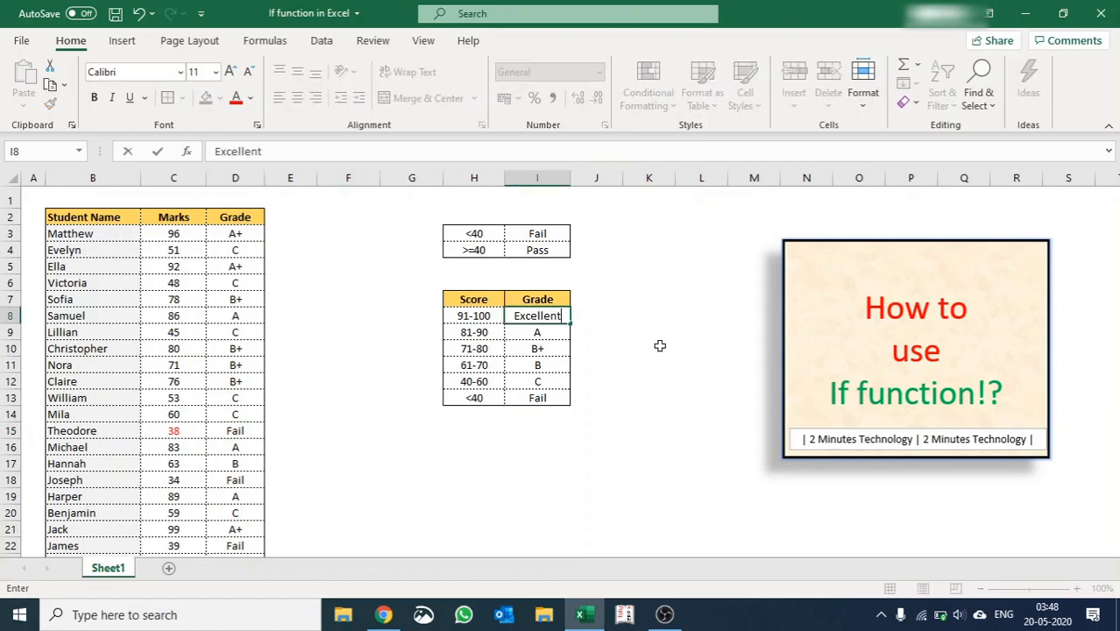
pyautogui.press('Return')
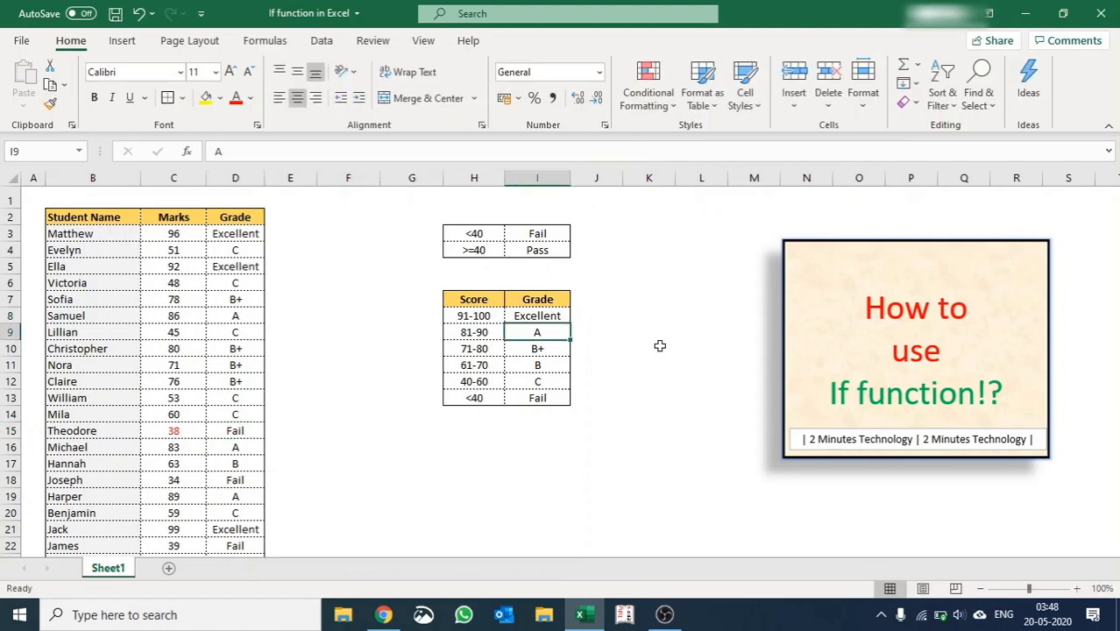
pyautogui.write('Very Good')
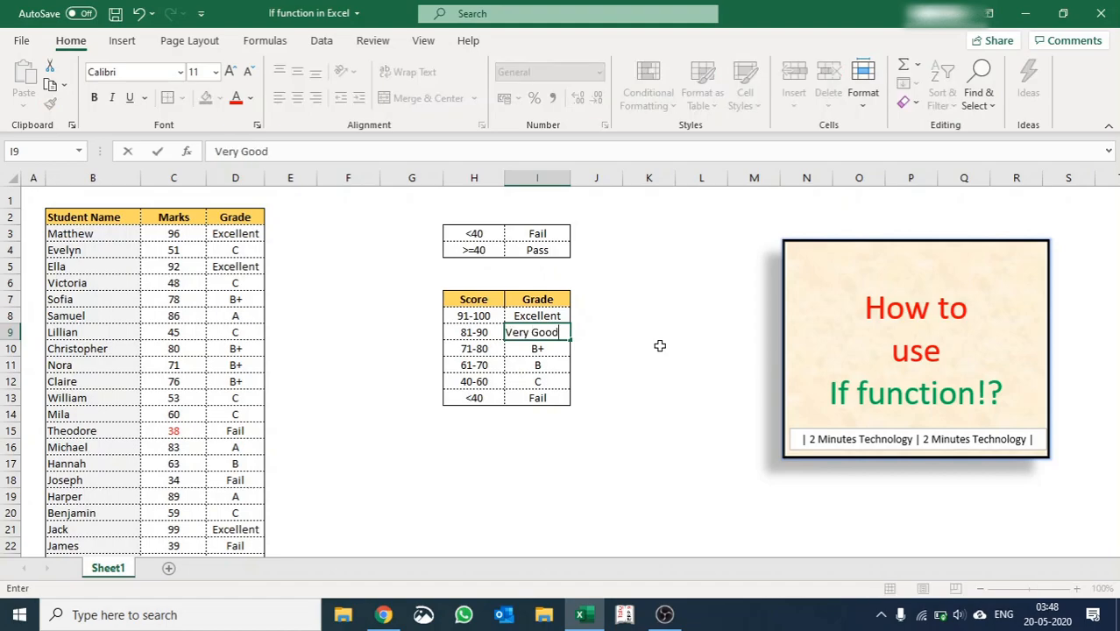
pyautogui.press('Return')
# Step: Change the 71-80, 61-70 and 40-60 grades in the grade table to Good, Average and Okay
pyautogui.write('Good')
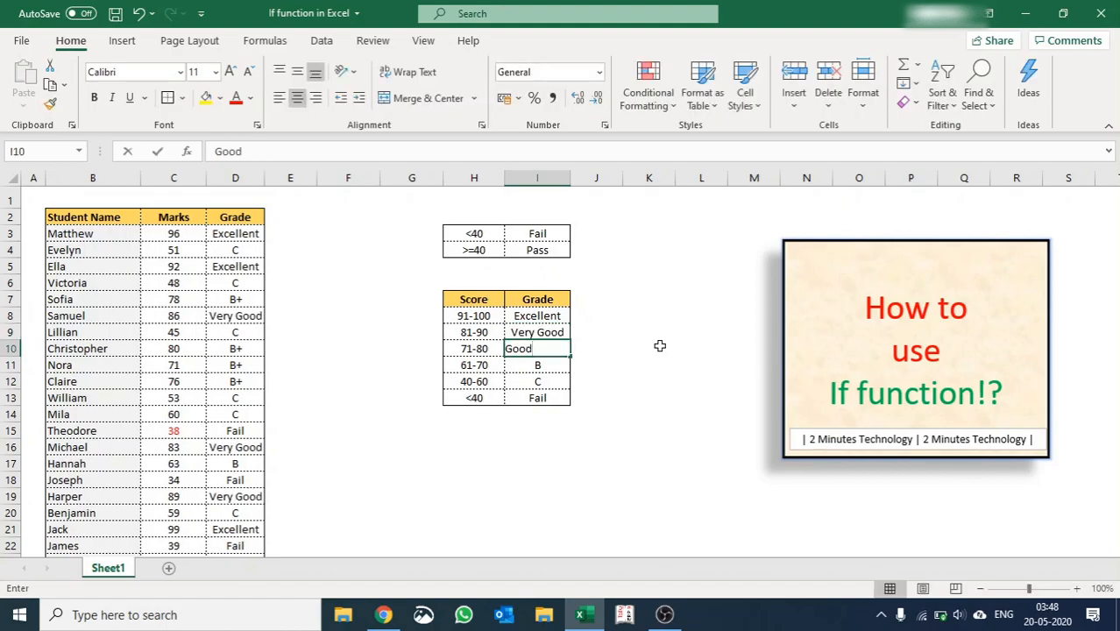
pyautogui.press('Return')
pyautogui.write('Average')
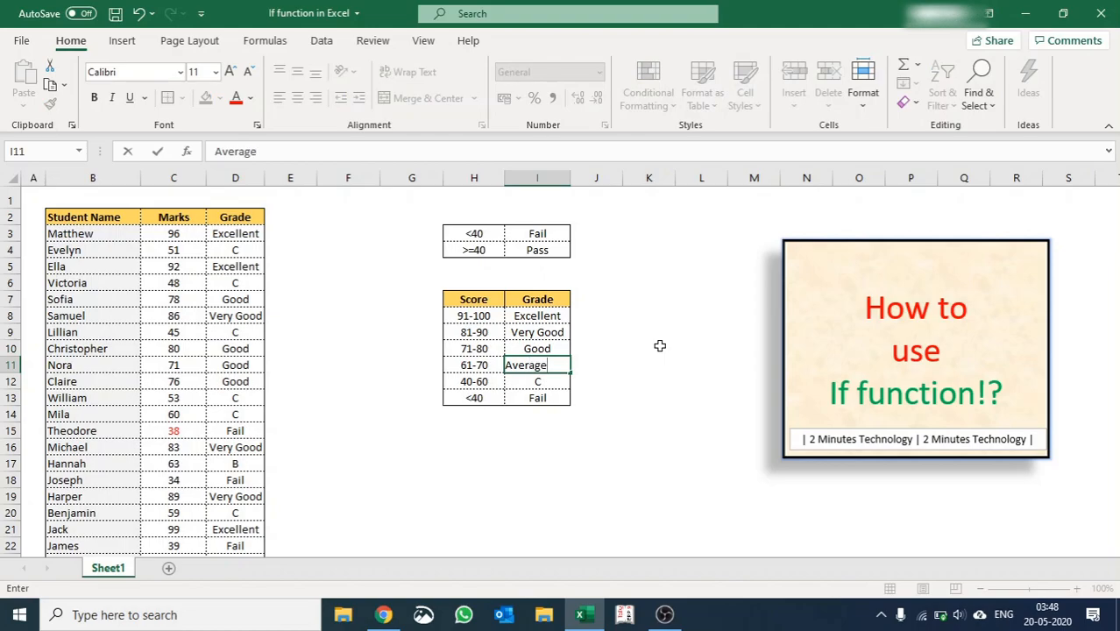
pyautogui.press('Return')
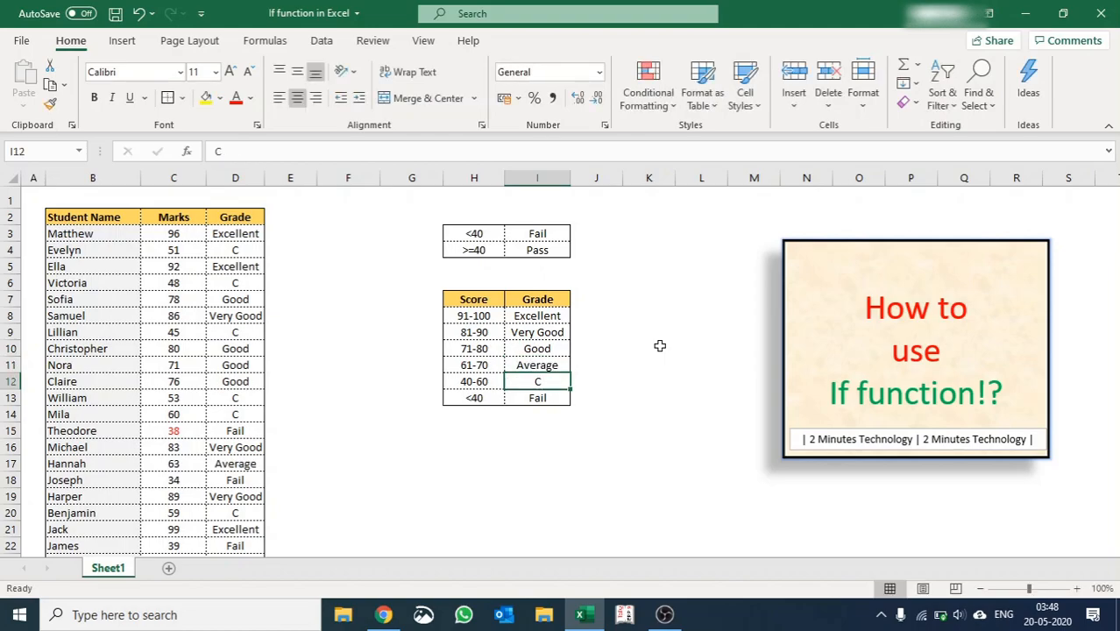
pyautogui.write('RE')
pyautogui.press('BackSpace')
pyautogui.press('BackSpace')
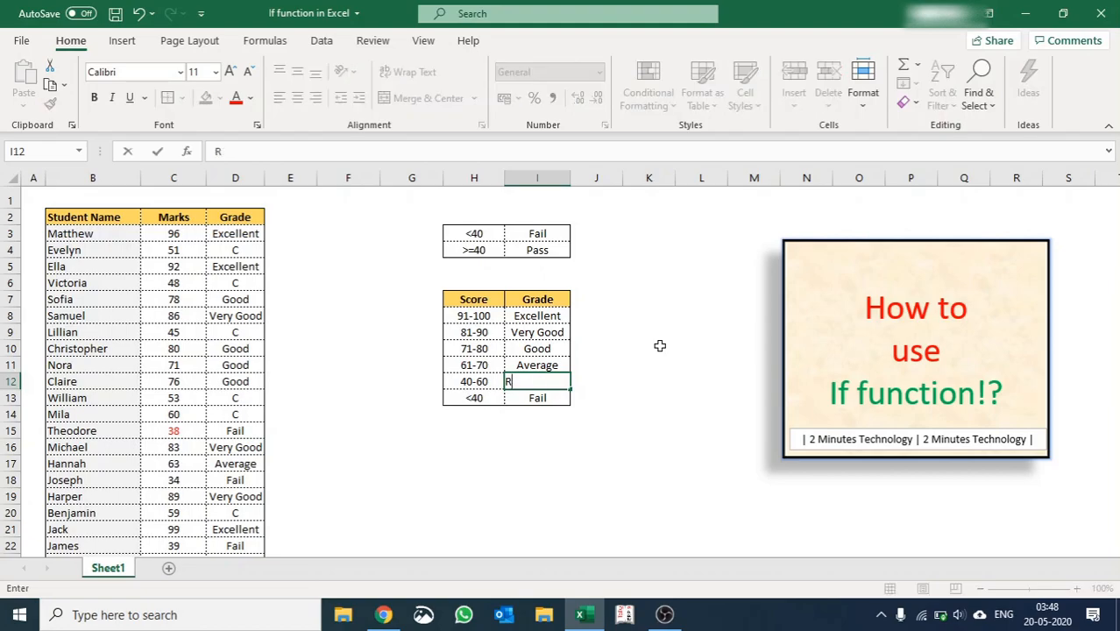
pyautogui.write('Okay')
pyautogui.press('Return')
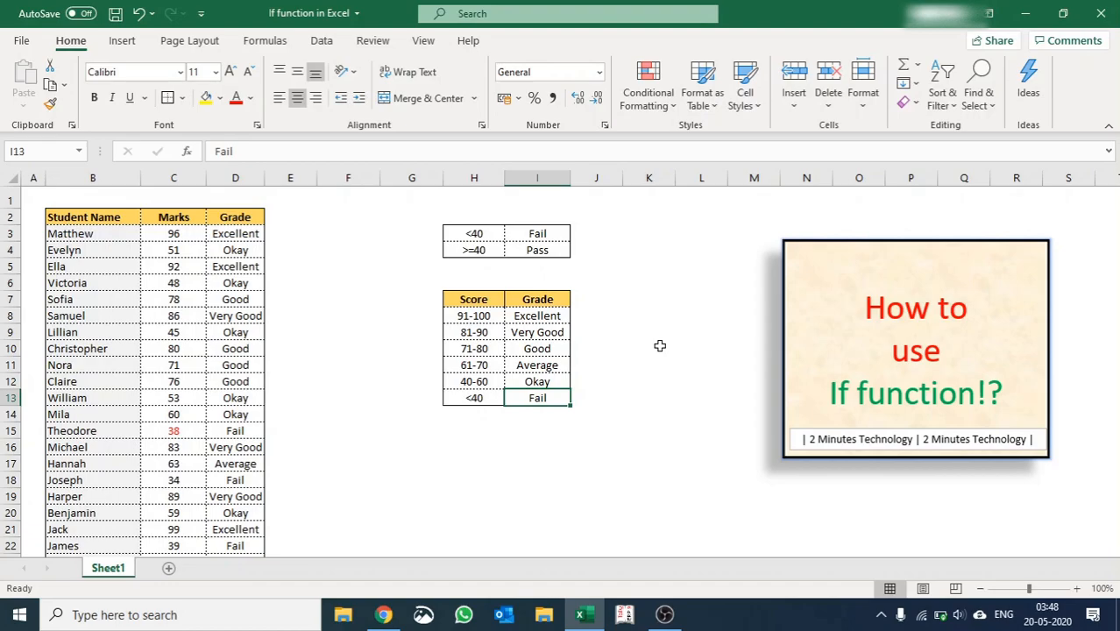